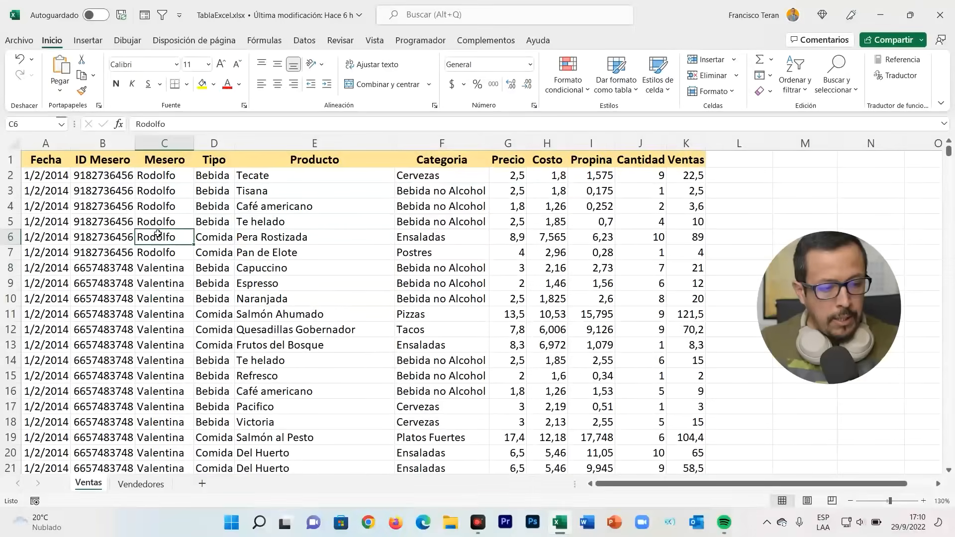
- Examine the columns and first records of the Ventas sheet, from Mesero and Producto through the price and sales figures
scroll(196, 242, up, 7)
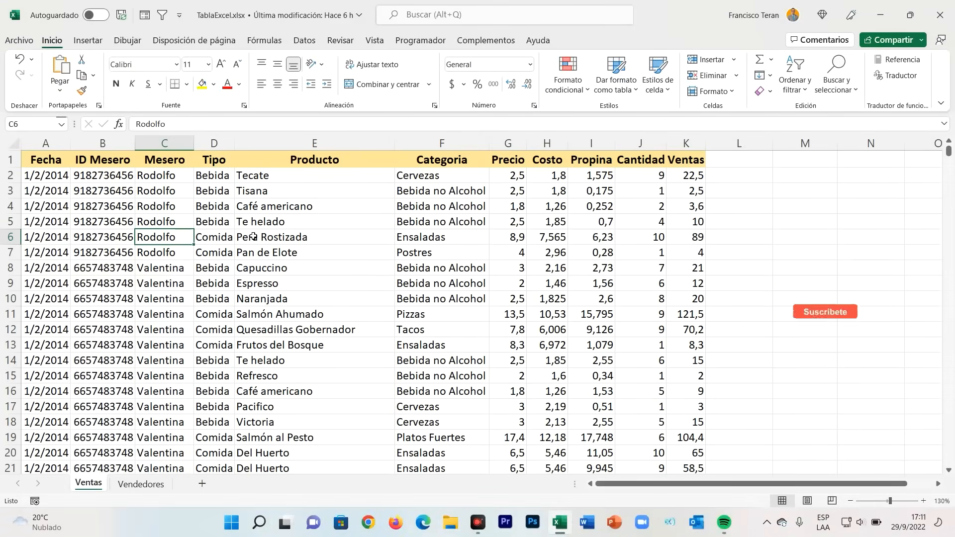
click(151, 166)
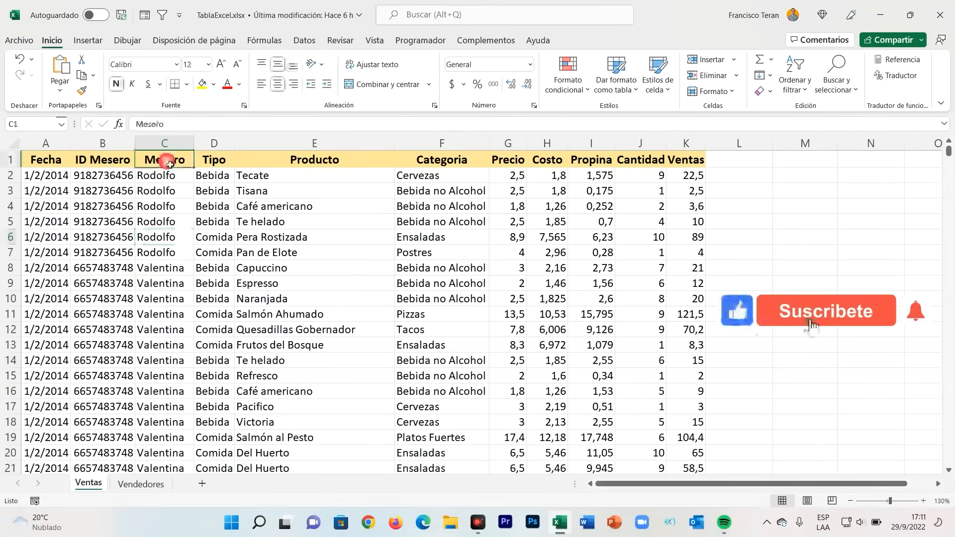
click(190, 180)
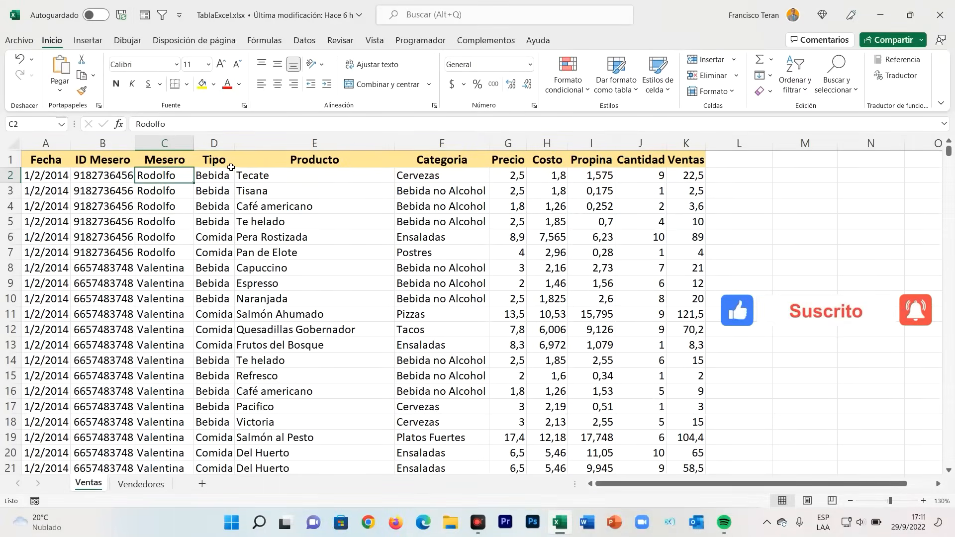
click(304, 159)
click(472, 175)
drag(506, 176, 688, 177)
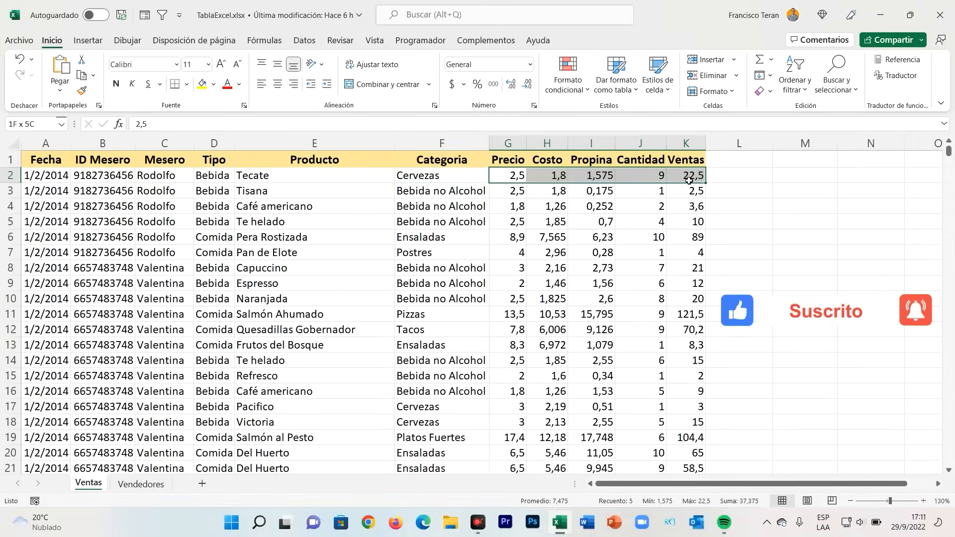
click(129, 216)
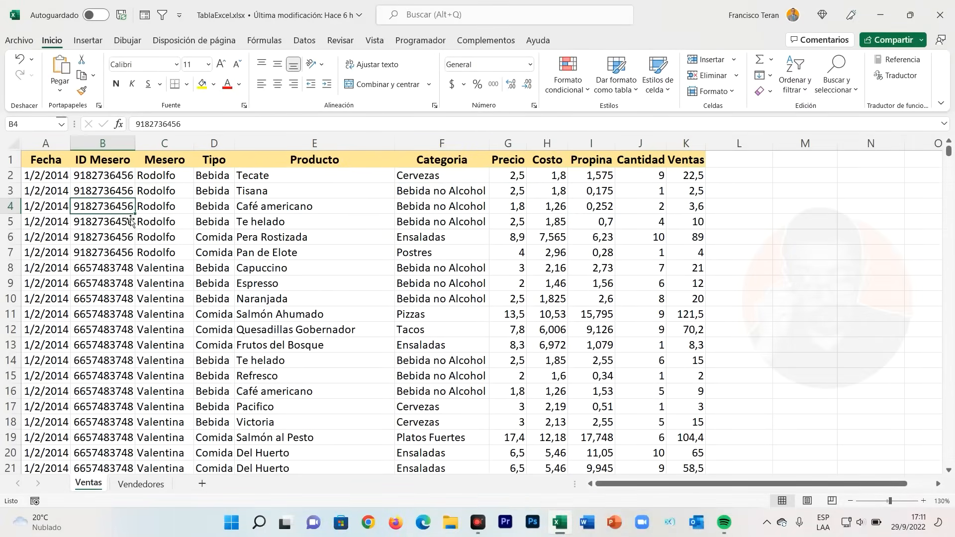
- Examine the ID Mesero and Mesero columns down to the last record of the Ventas sheet and return to the header
drag(157, 175, 107, 274)
scroll(121, 259, down, 2)
scroll(121, 259, up, 2)
scroll(107, 276, down, 4)
click(100, 252)
key(ctrl+Down)
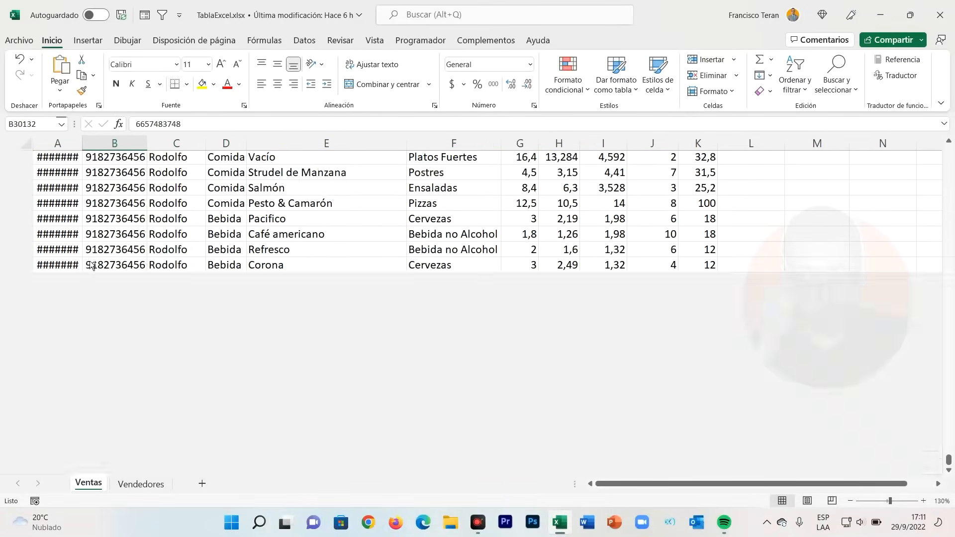
double_click(86, 150)
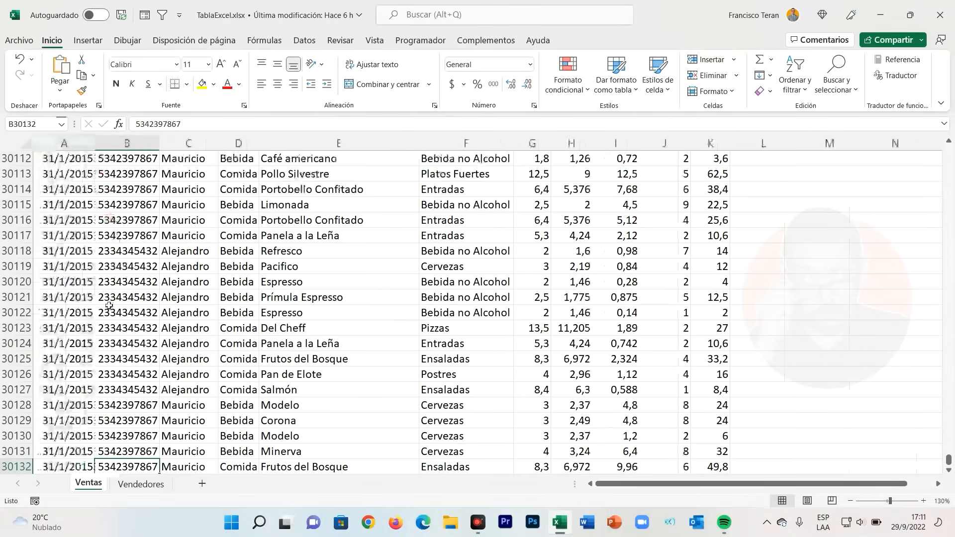
scroll(39, 437, down, 2)
scroll(146, 379, up, 17)
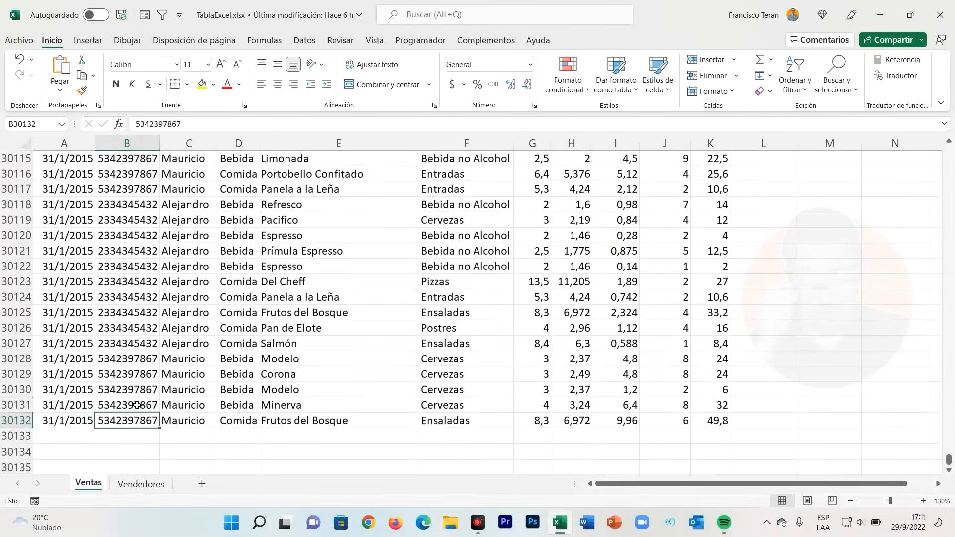
scroll(147, 379, up, 16)
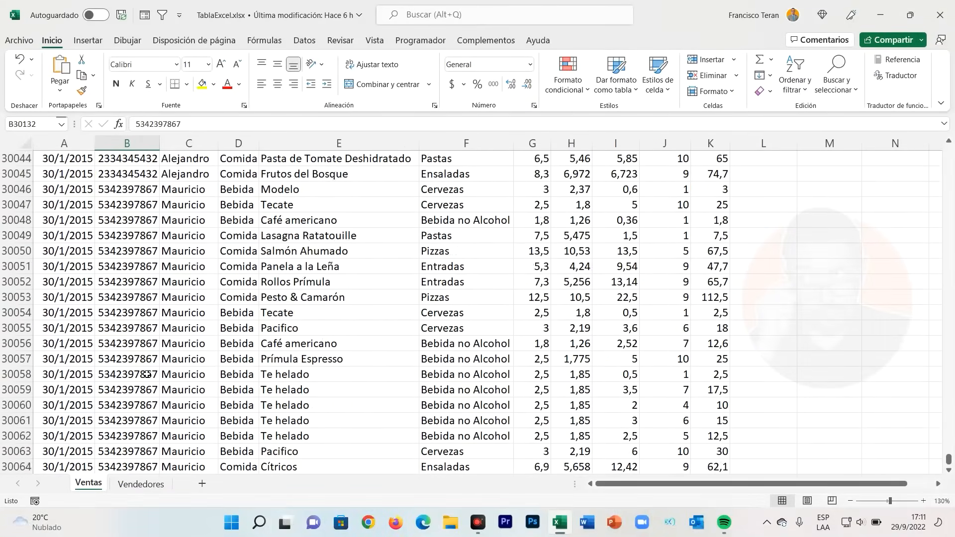
click(177, 299)
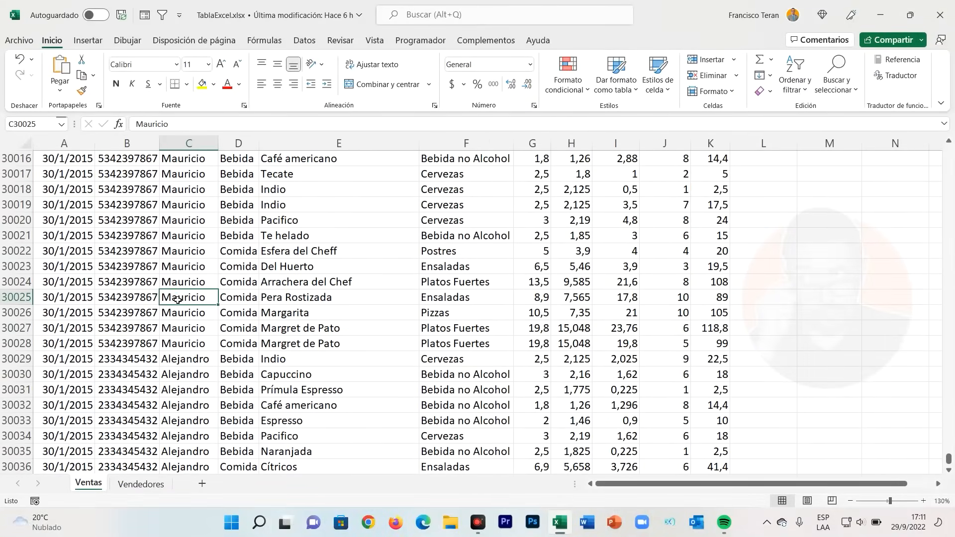
key(ctrl+Up)
- Review the ID list and the empty Nombre column on the Vendedores sheet
click(147, 484)
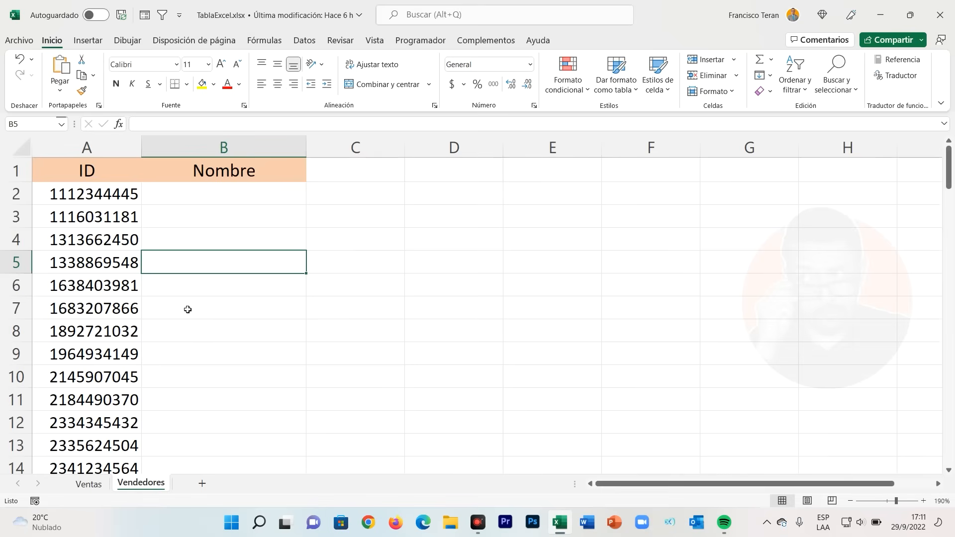
scroll(187, 310, down, 13)
scroll(184, 297, up, 13)
drag(106, 199, 119, 334)
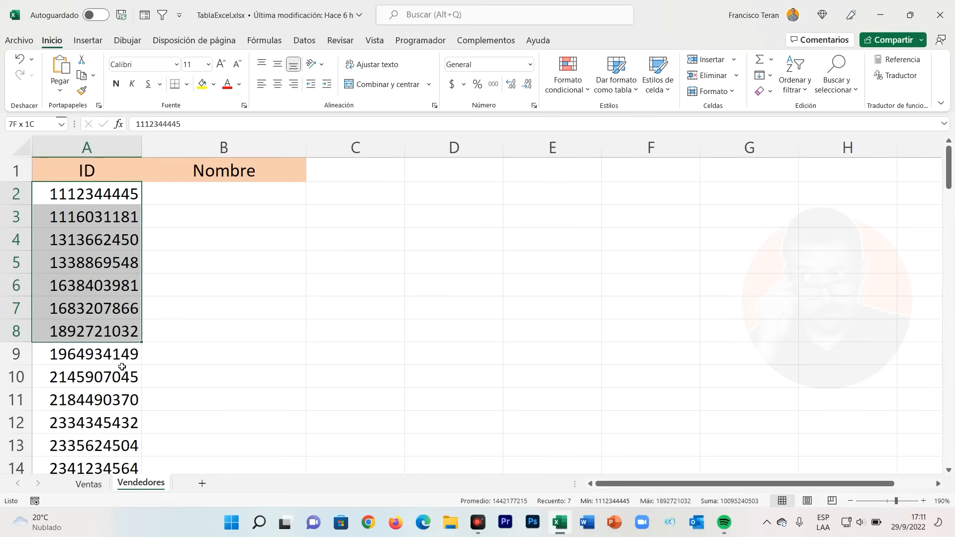
drag(122, 367, 128, 490)
- Compare the ID Mesero and Mesero columns on Ventas with the ID column on Vendedores
click(96, 485)
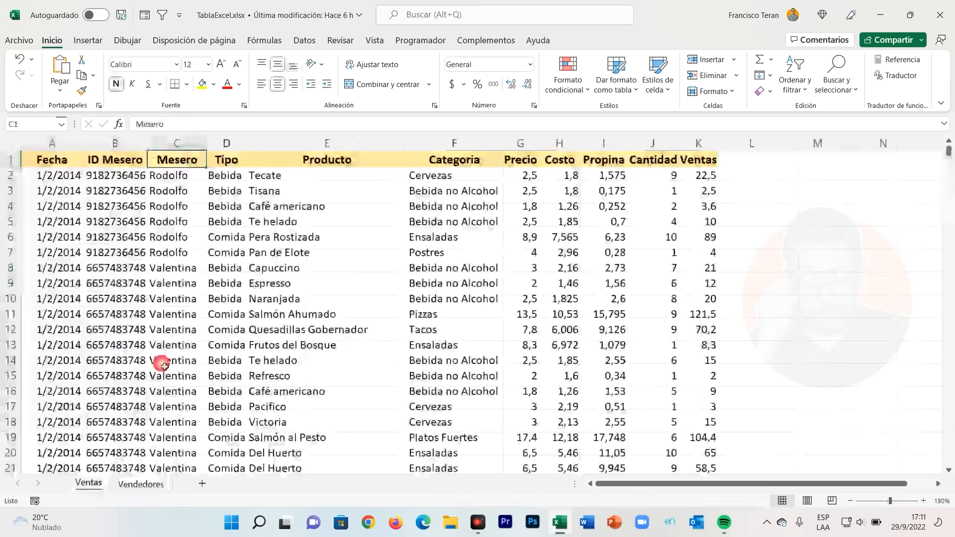
drag(114, 175, 117, 407)
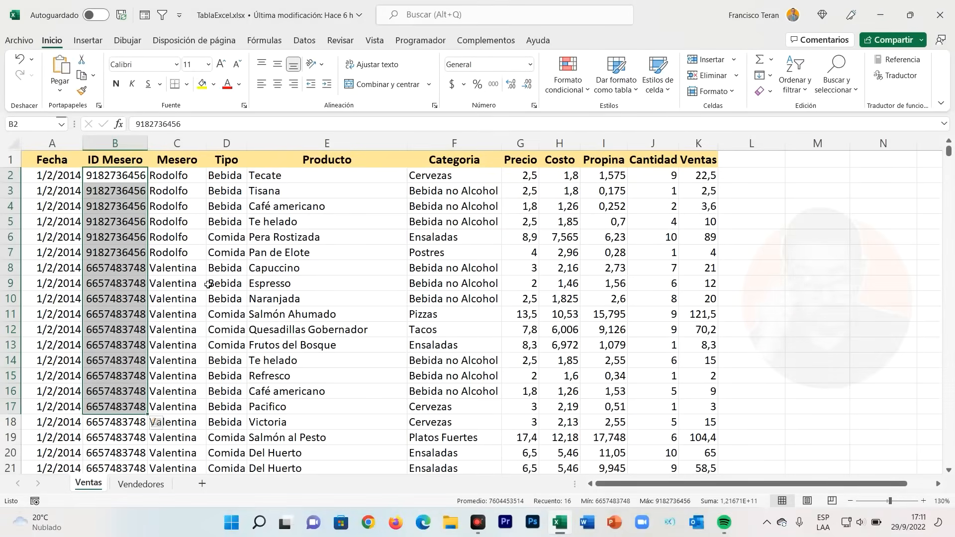
click(141, 484)
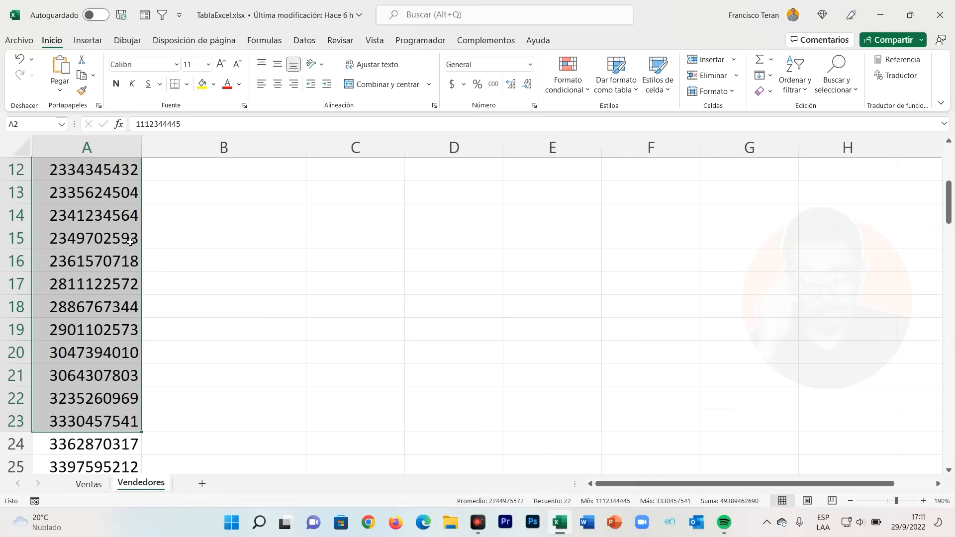
click(130, 241)
scroll(130, 242, up, 4)
drag(105, 201, 110, 427)
click(94, 492)
drag(171, 192, 174, 362)
click(142, 484)
click(151, 284)
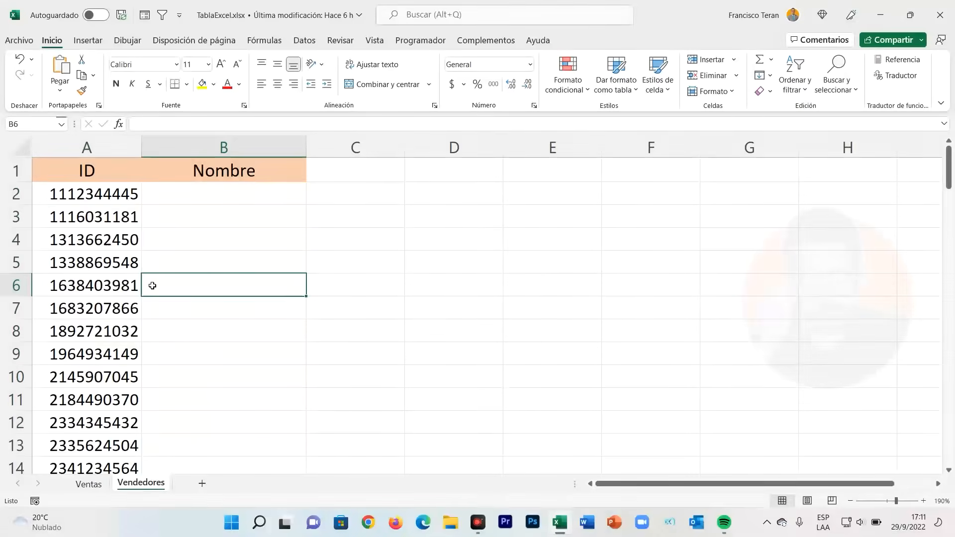
- Widen the Nombre column on the Vendedores sheet slightly and check the first IDs against their name cells
click(203, 205)
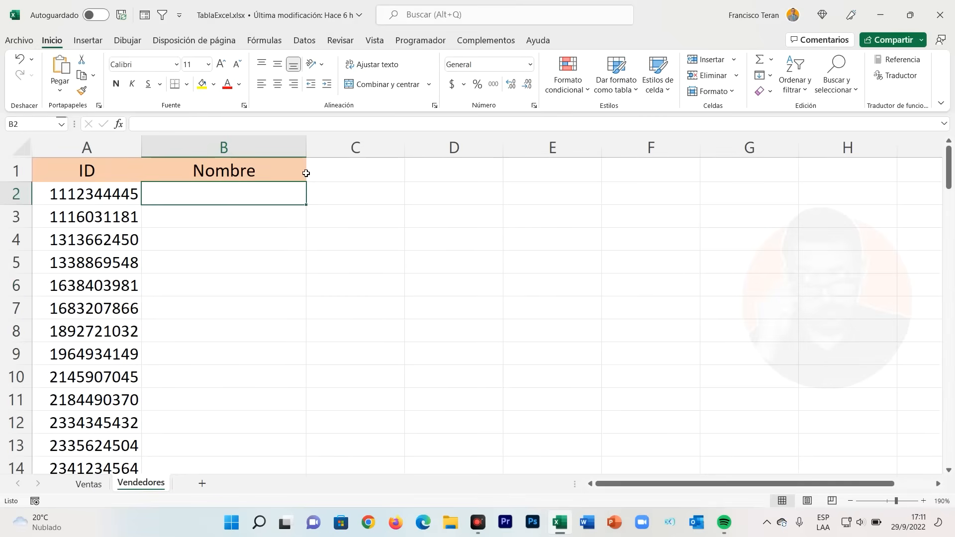
drag(306, 147, 327, 152)
drag(122, 199, 167, 196)
drag(111, 223, 160, 219)
drag(112, 241, 150, 238)
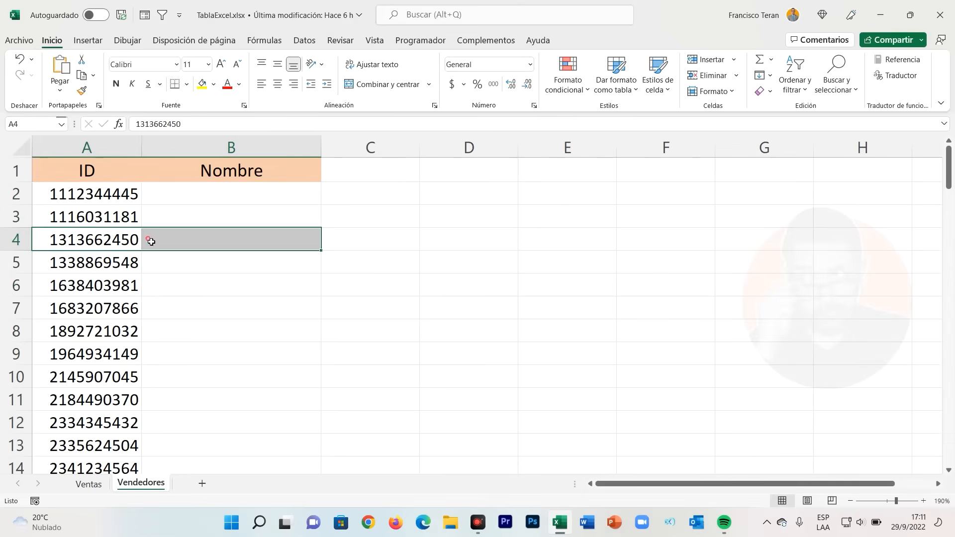
drag(112, 271, 145, 265)
- Check the waiter IDs on Ventas against the seller IDs on Vendedores and undo the last change
click(88, 484)
click(118, 191)
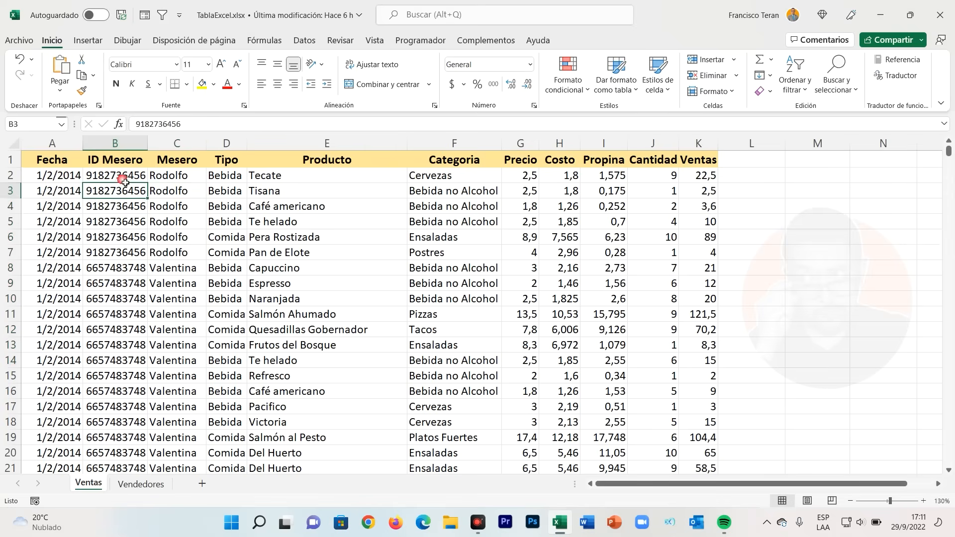
click(141, 484)
click(126, 219)
click(129, 263)
click(90, 484)
drag(126, 194, 138, 315)
key(ctrl+z)
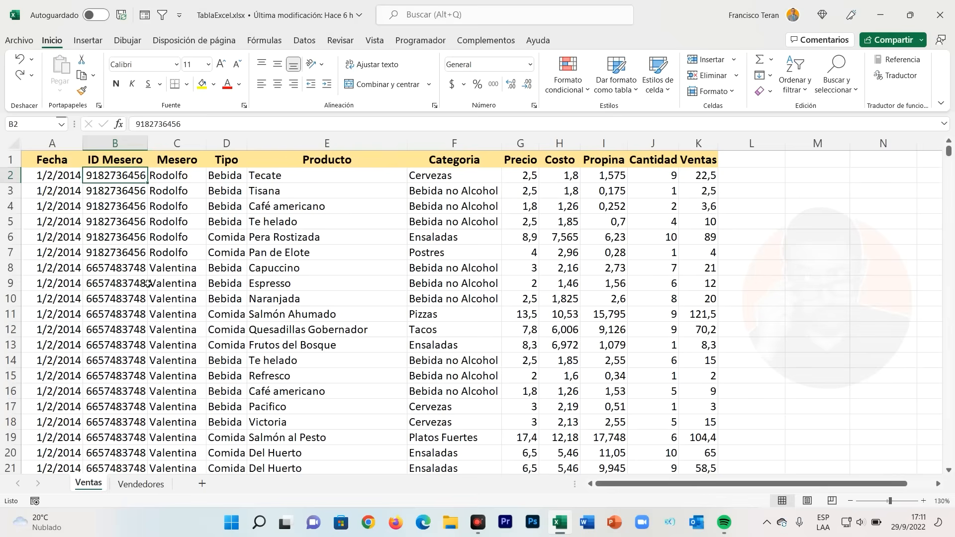
click(132, 254)
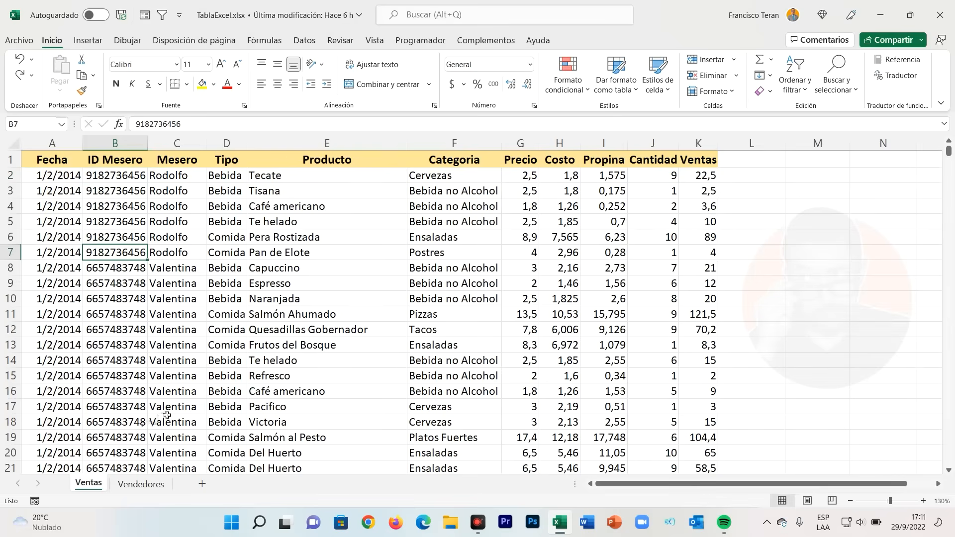
click(140, 483)
- Widen the Nombre column on the Vendedores sheet further
click(247, 307)
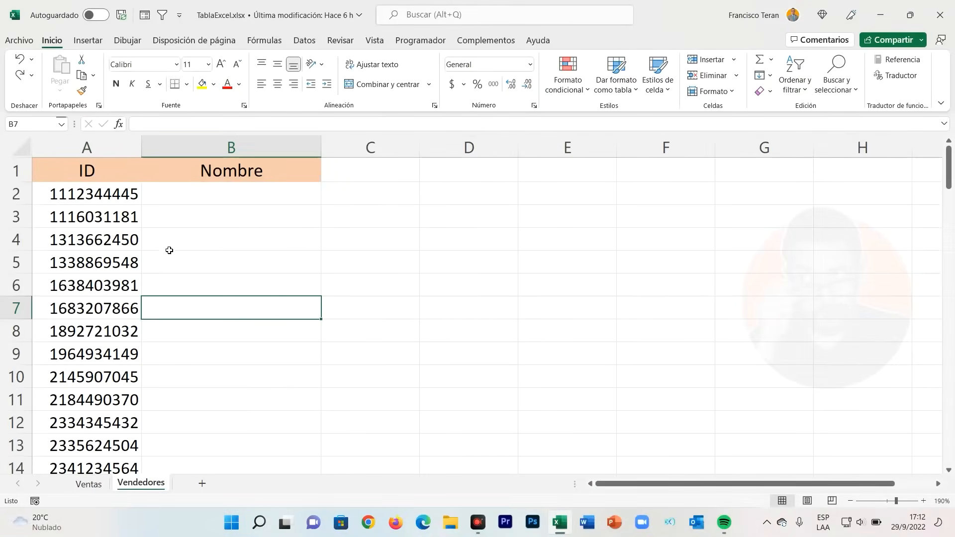
click(158, 240)
click(174, 201)
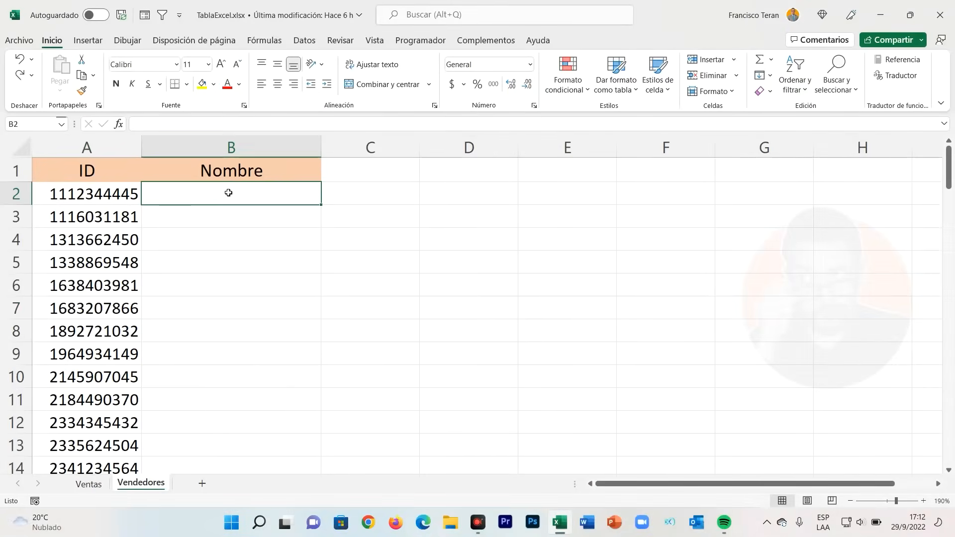
drag(321, 149, 363, 148)
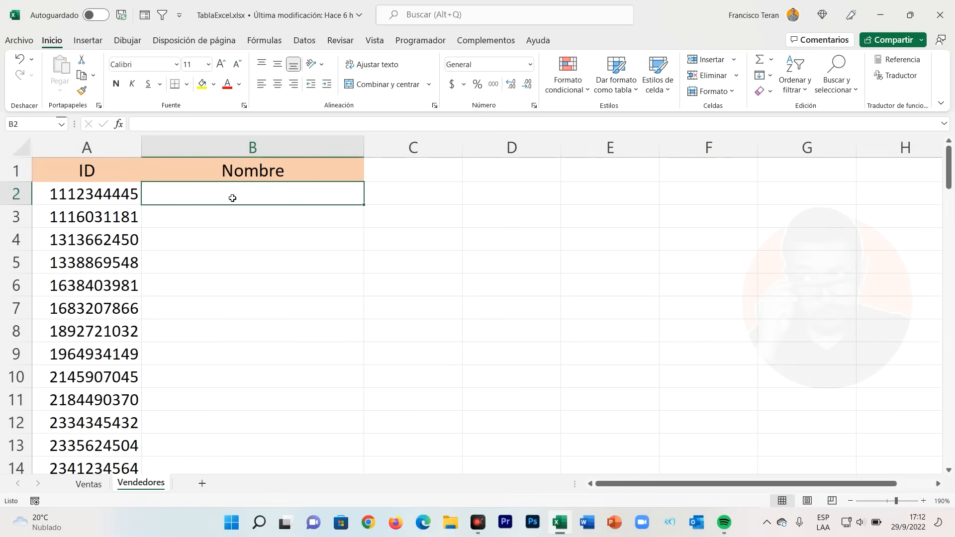
- Check the first seller ID, then examine the Mesero names on the Ventas sheet down to the last record
click(86, 199)
click(88, 483)
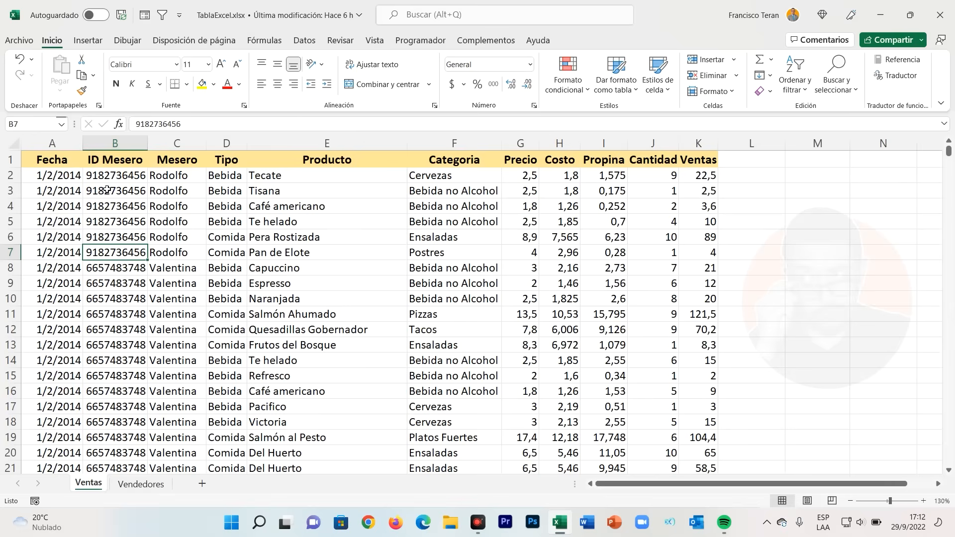
drag(167, 182, 172, 343)
click(171, 343)
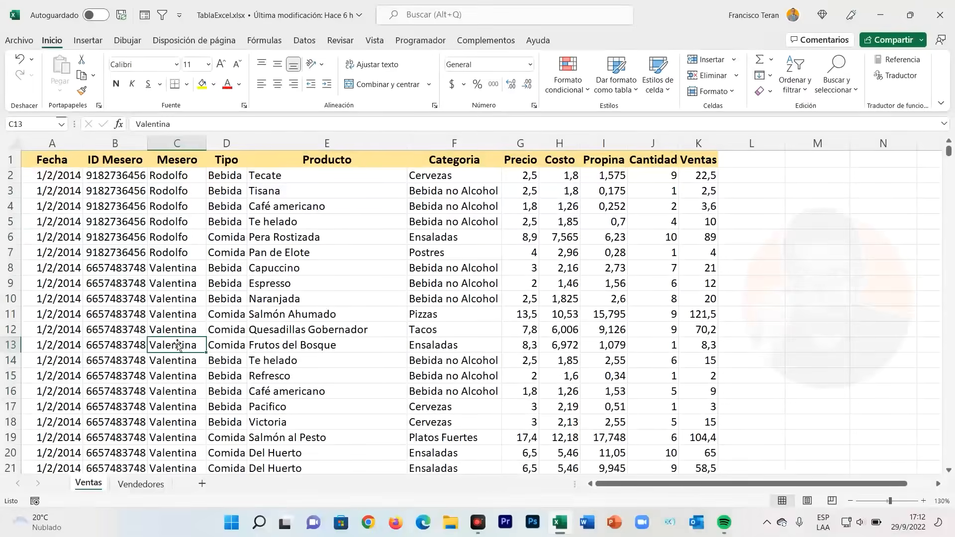
key(ctrl+Down)
key(ctrl+Up)
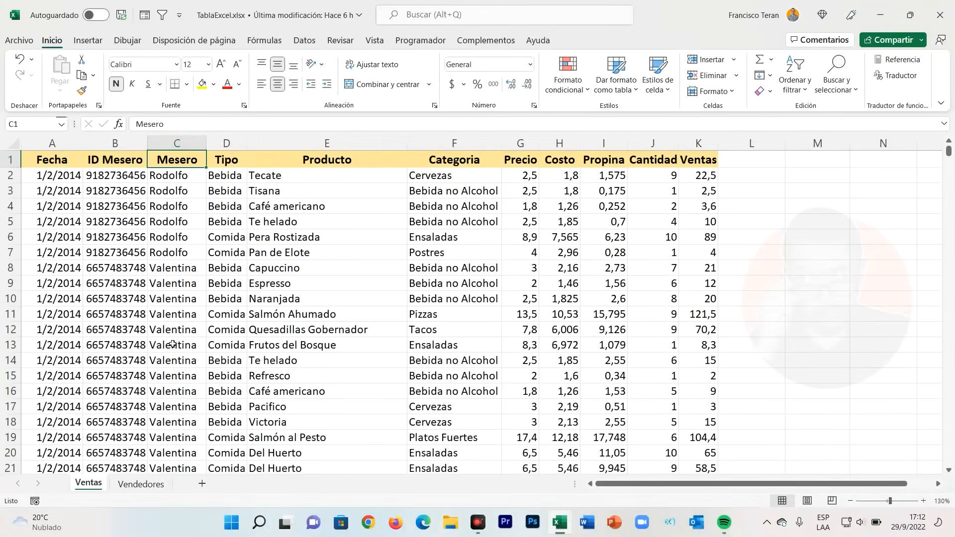
- Begin a BUSCARV formula in cell B2 under Nombre on the Vendedores sheet
click(141, 484)
click(220, 197)
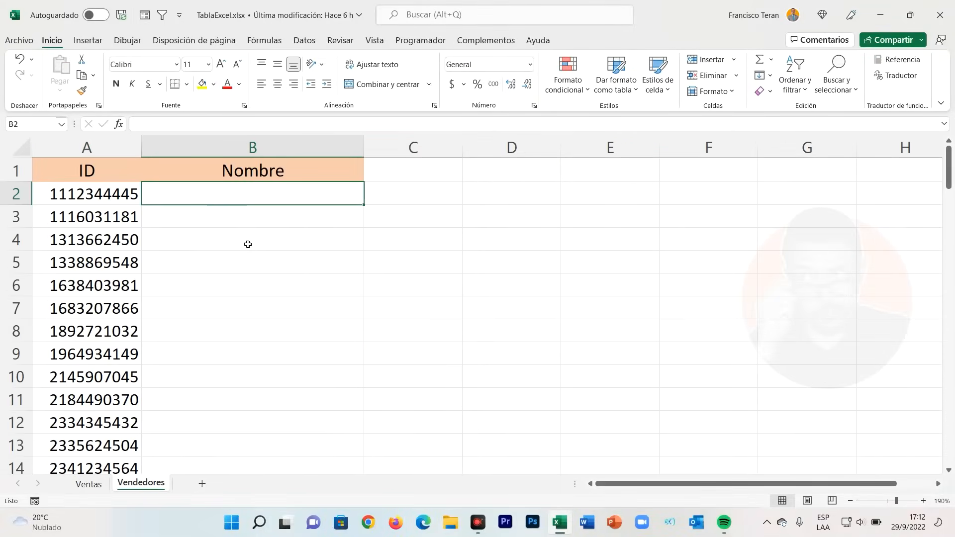
text(=bus)
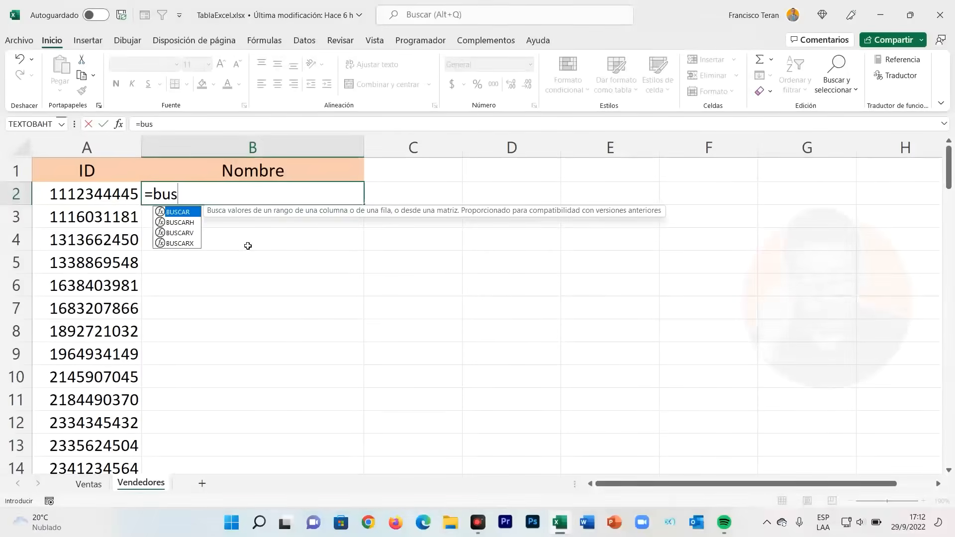
text(carv)
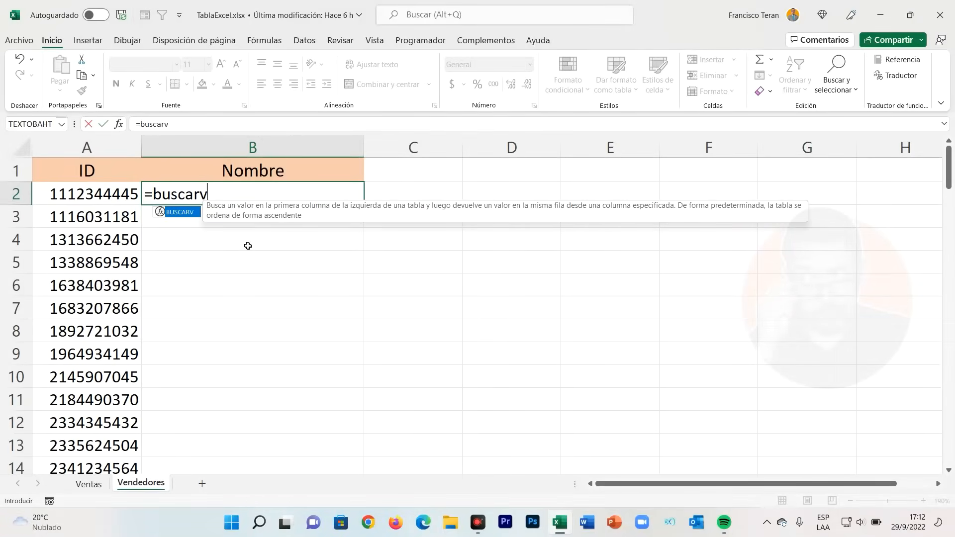
text(()
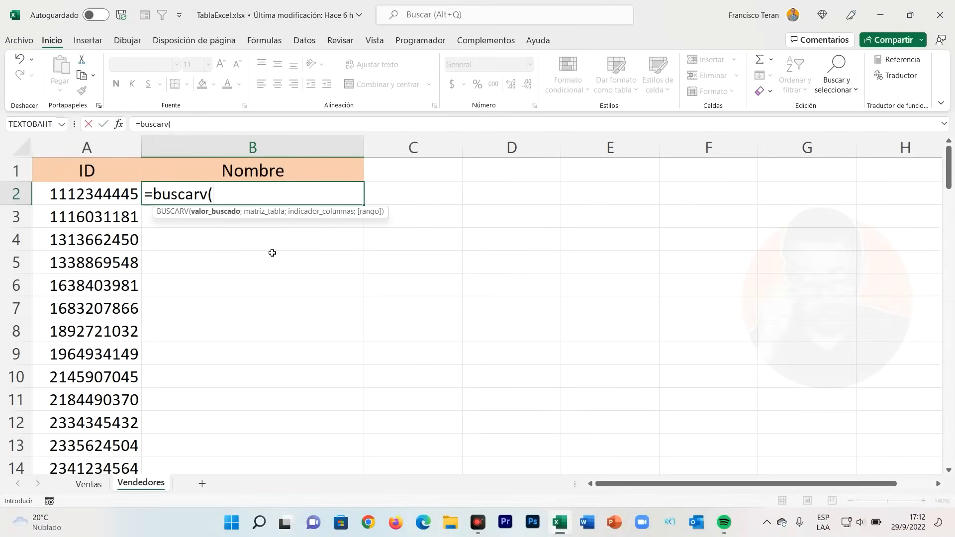
click(92, 201)
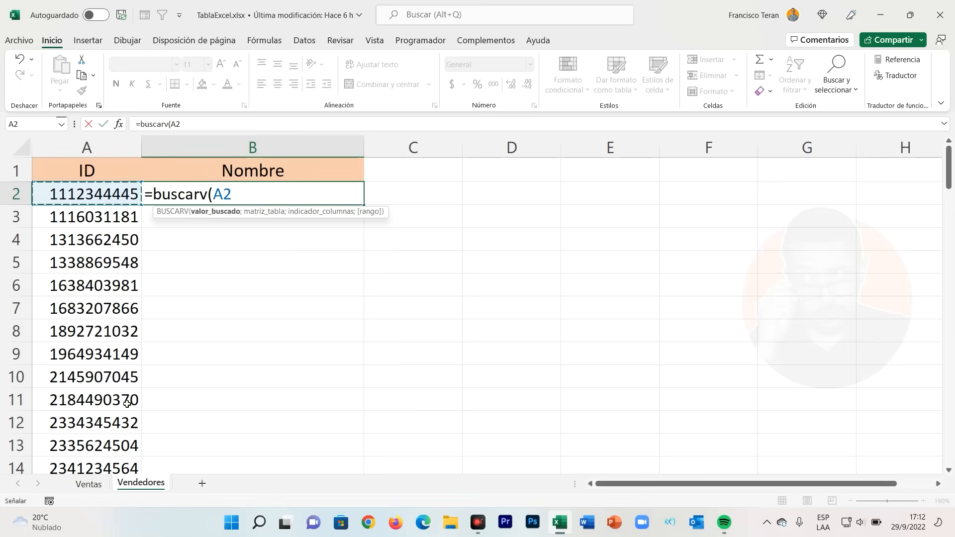
click(92, 484)
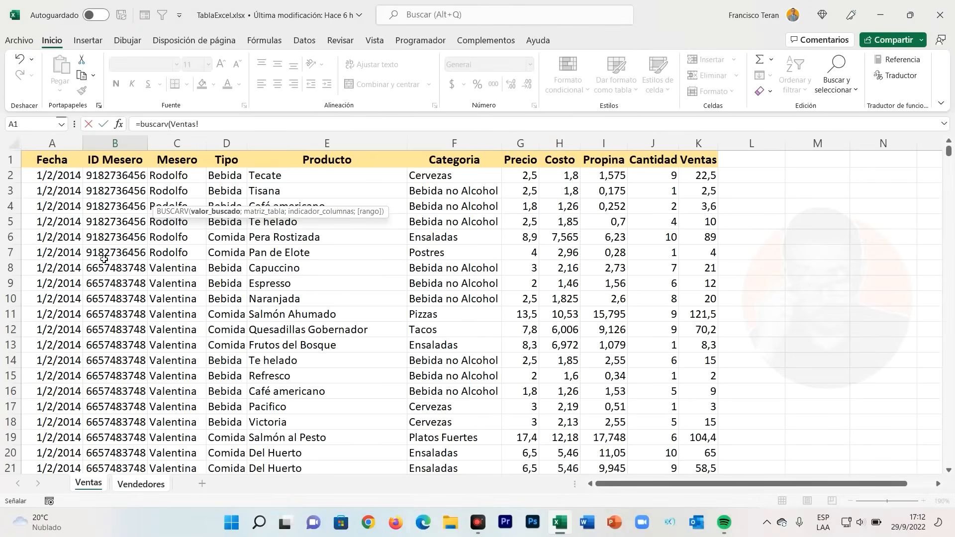
click(137, 484)
drag(276, 195, 213, 195)
key(BackSpace)
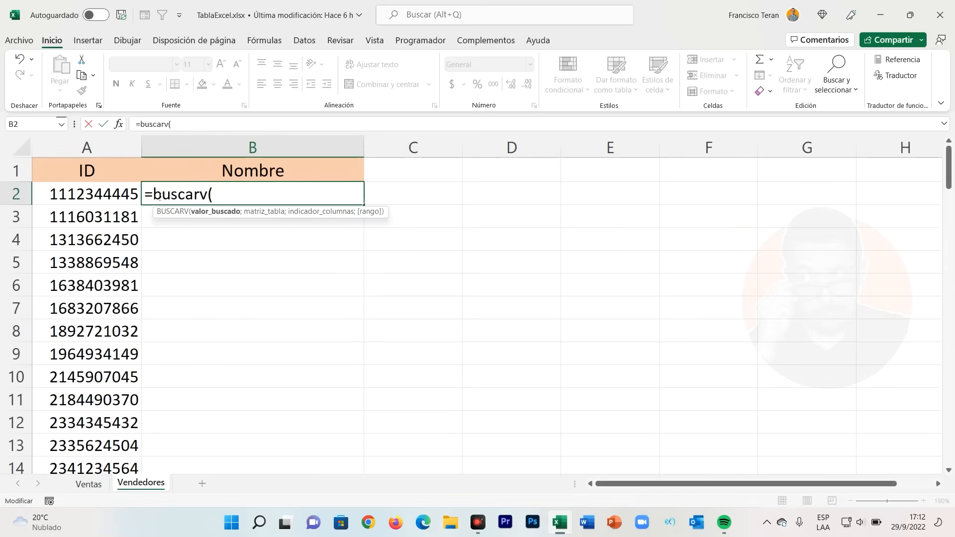
click(123, 198)
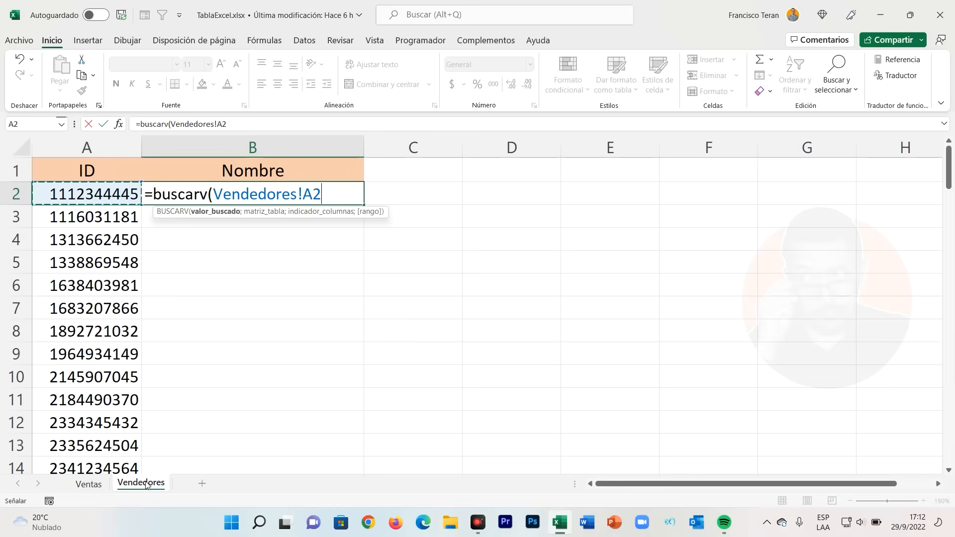
key(Escape)
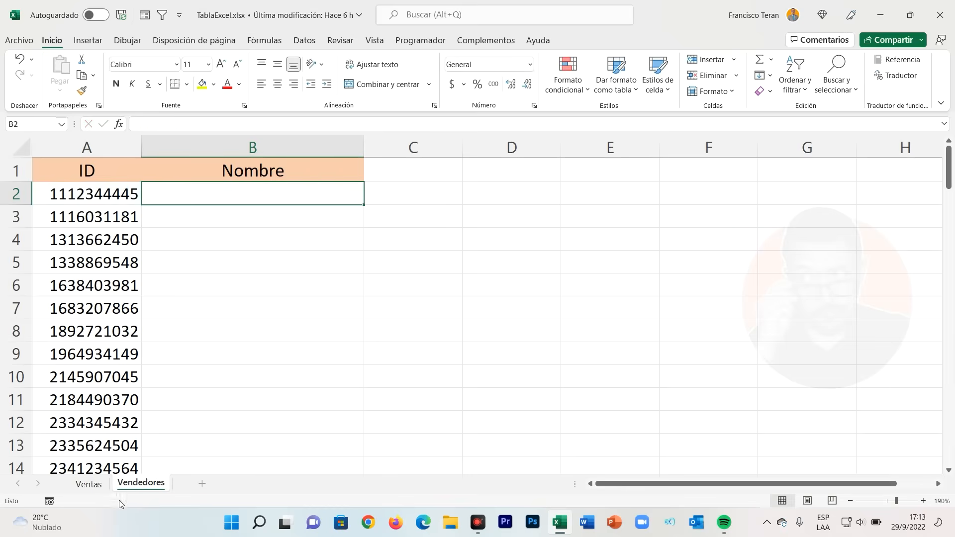
click(88, 484)
click(142, 485)
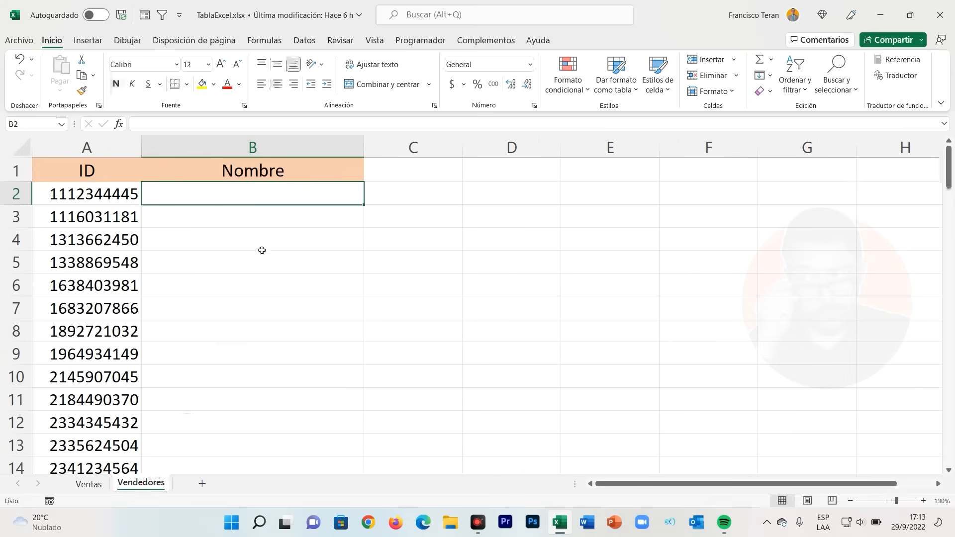
- Start a BUSCARV formula in cell B2 with A2 as the lookup value, and go to the Ventas sheet for the table argument
text(=)
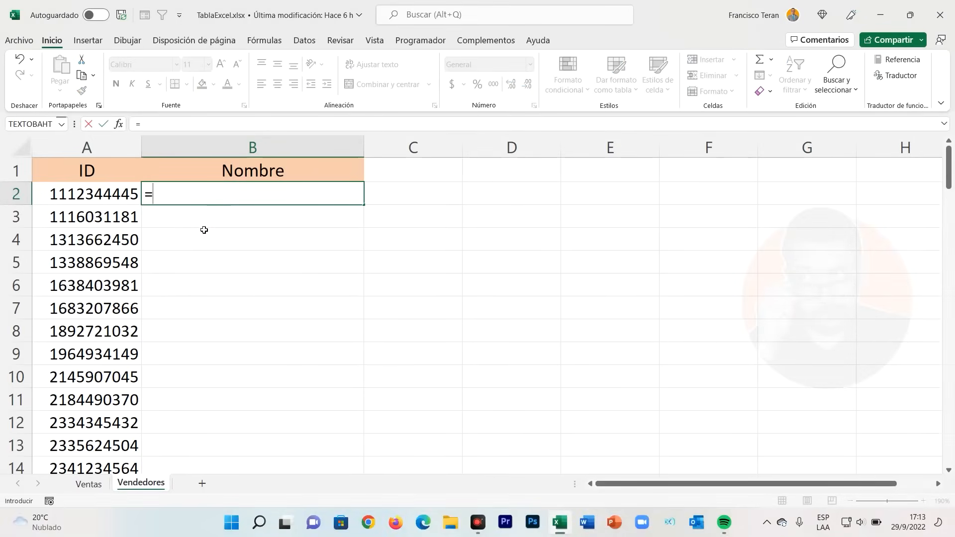
text(bus)
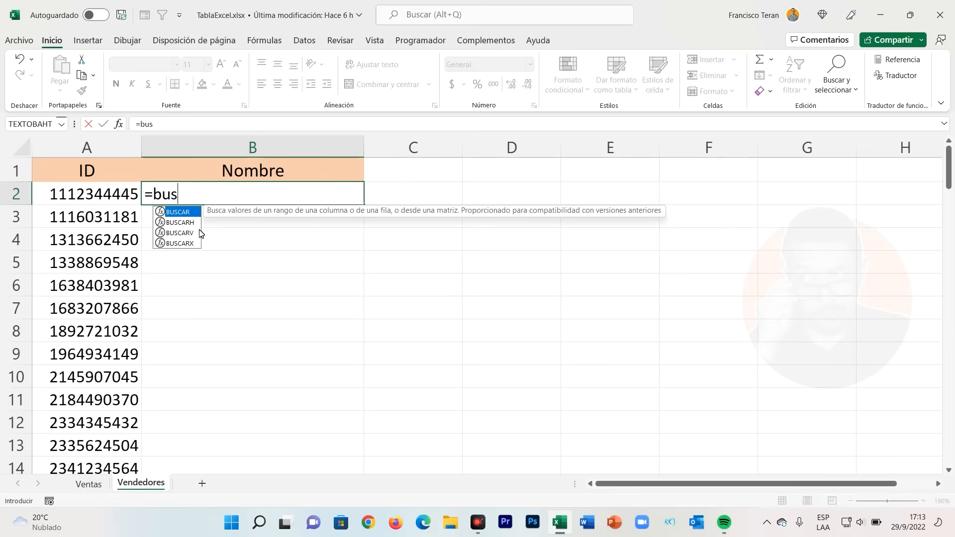
key(Tab)
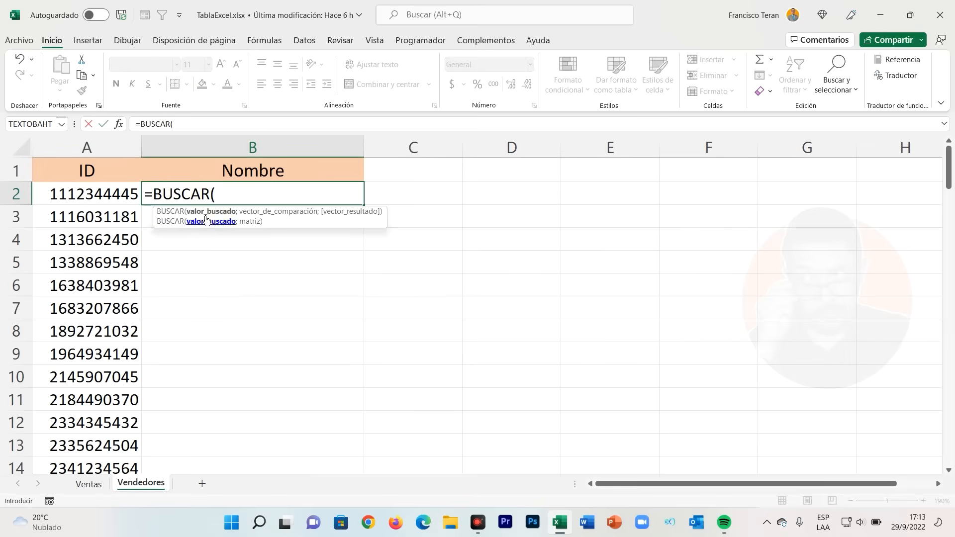
key(BackSpace)
text(v)
key(Tab)
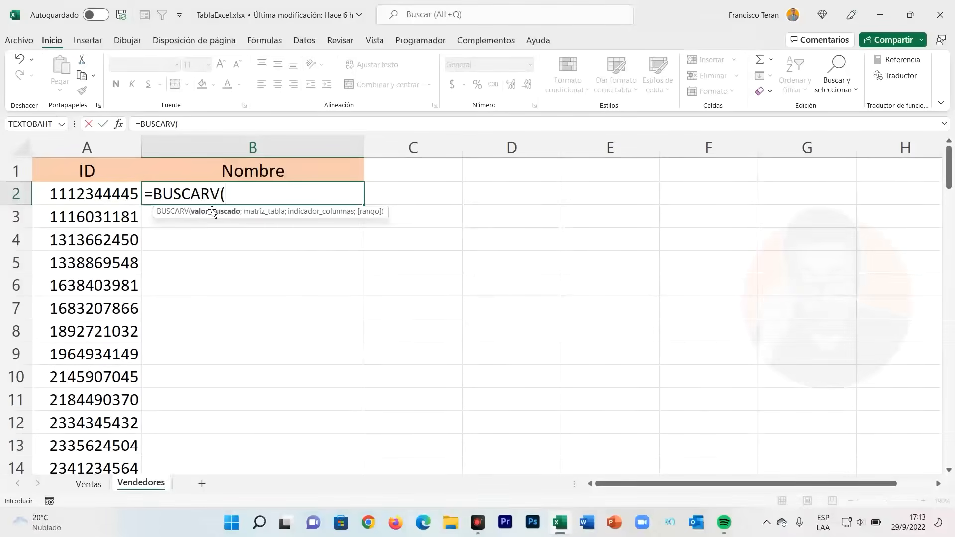
click(118, 197)
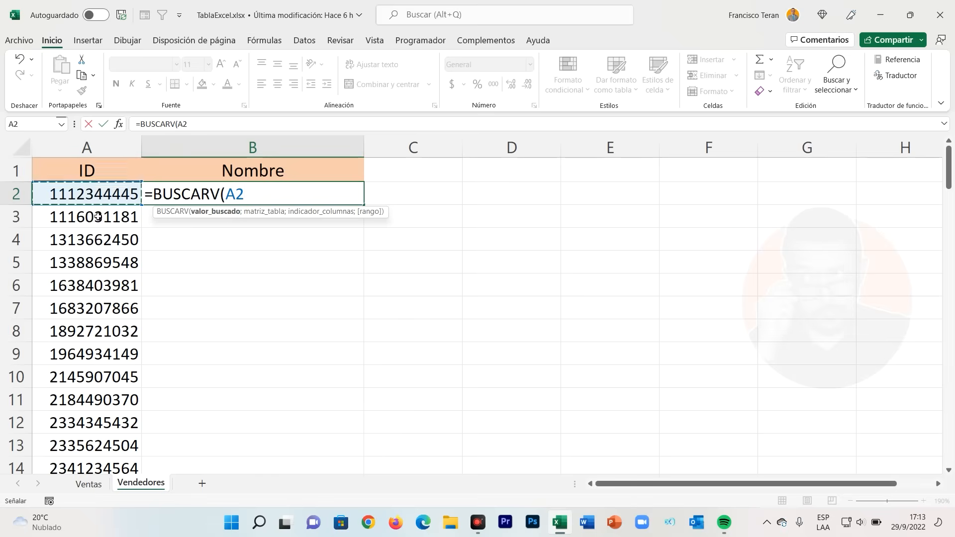
text(;)
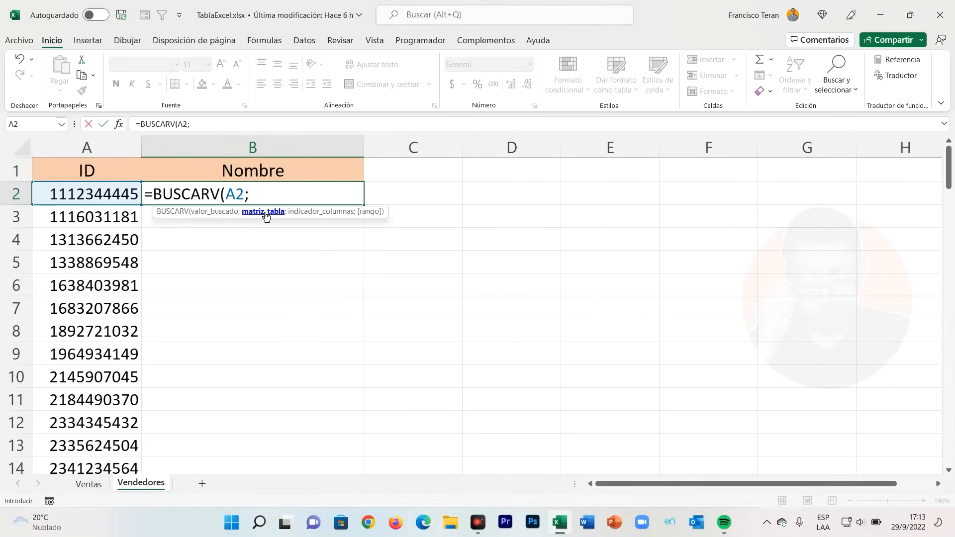
click(101, 485)
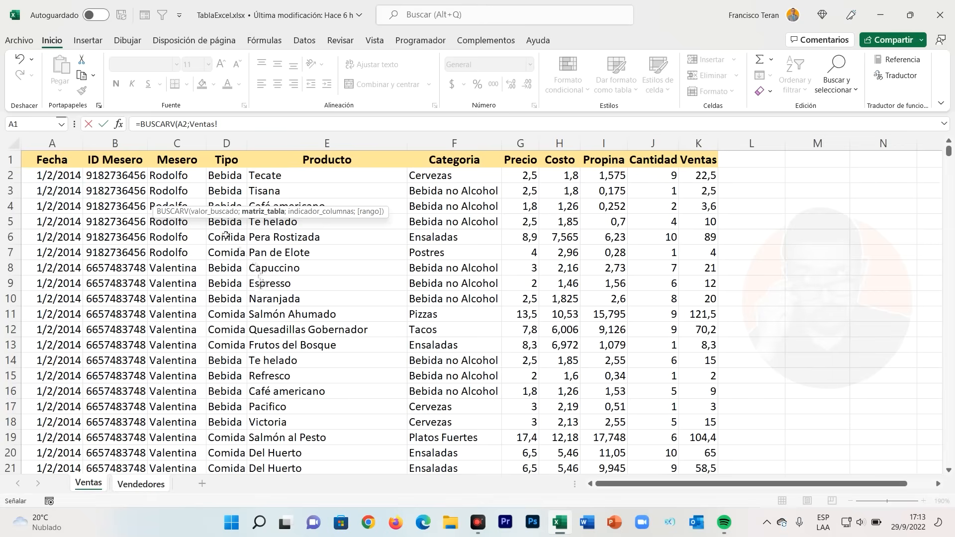
click(233, 126)
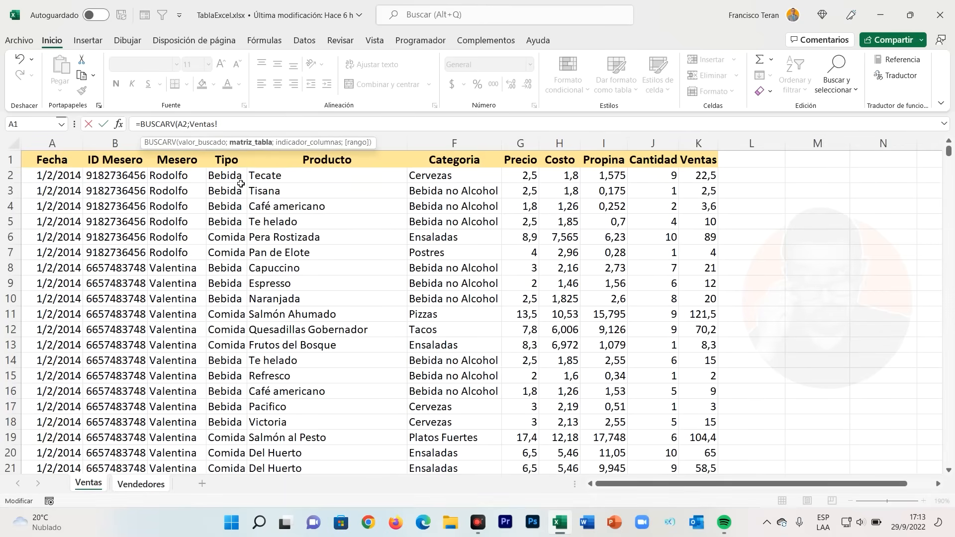
click(142, 485)
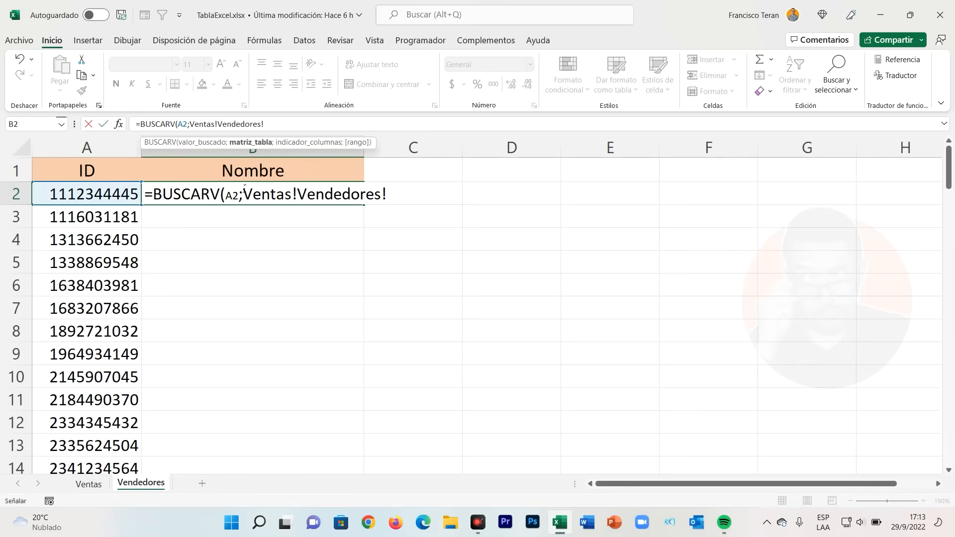
click(87, 483)
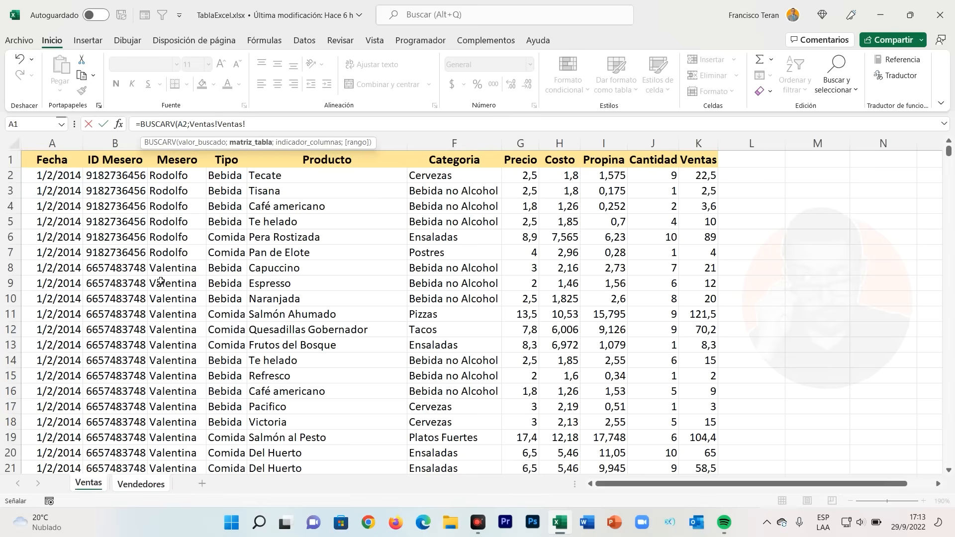
drag(246, 124, 195, 124)
key(BackSpace)
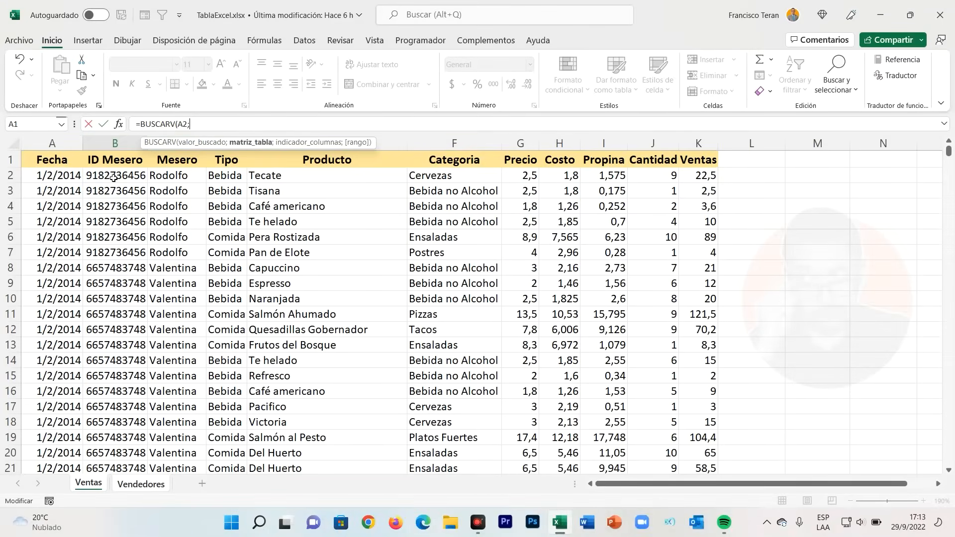
- Set the formula's table argument to the ID Mesero and Mesero data on Ventas, range B2:C30132
drag(118, 180, 170, 178)
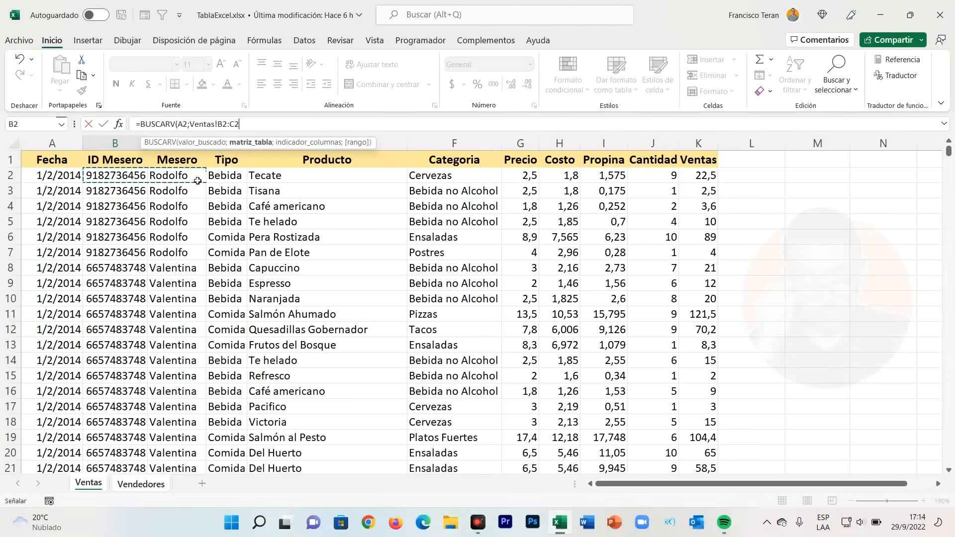
key(ctrl+shift+Down)
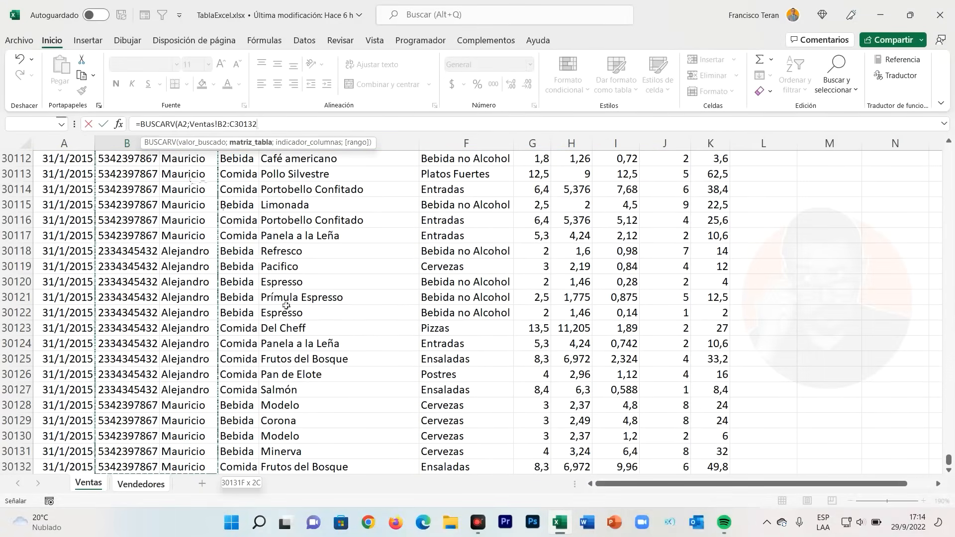
scroll(189, 374, up, 2)
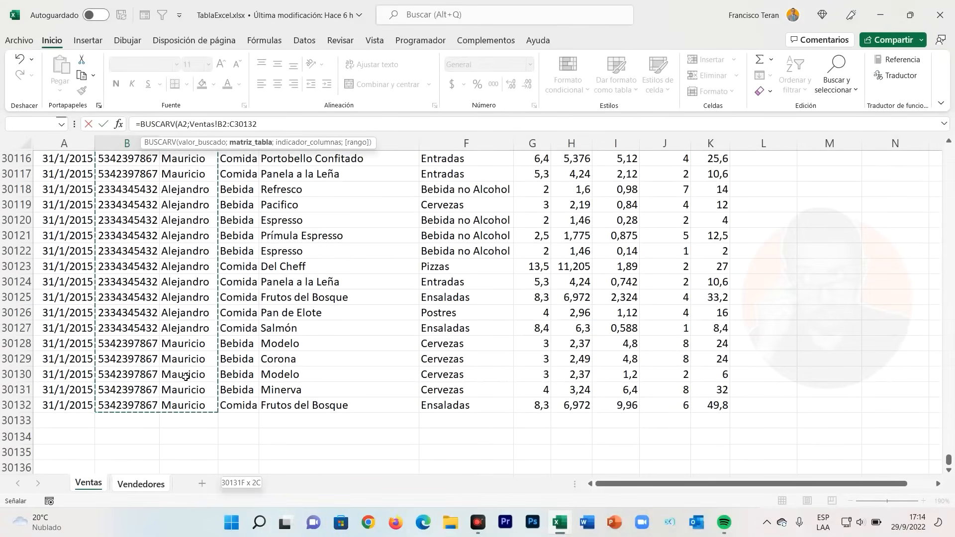
scroll(189, 374, up, 2)
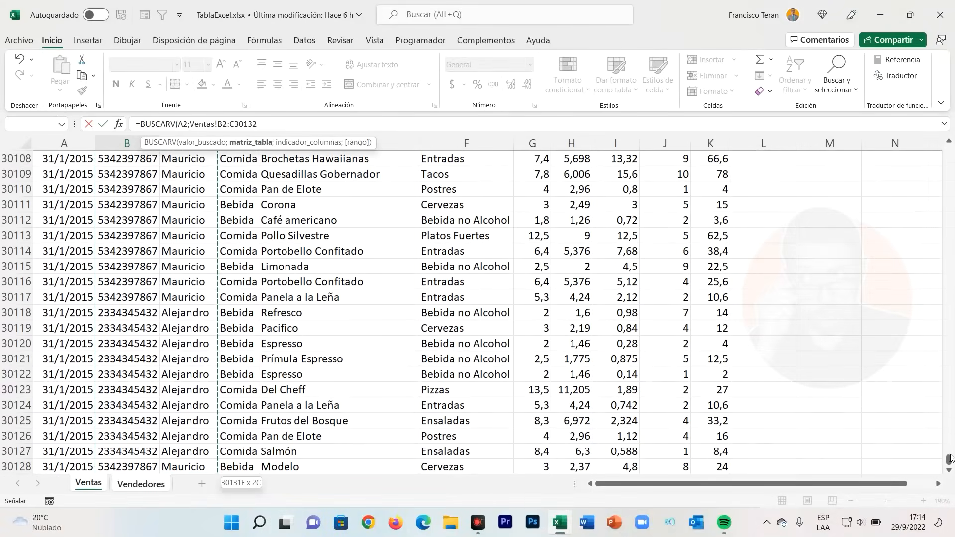
click(950, 461)
drag(947, 461, 948, 147)
scroll(150, 213, down, 2)
scroll(150, 213, up, 2)
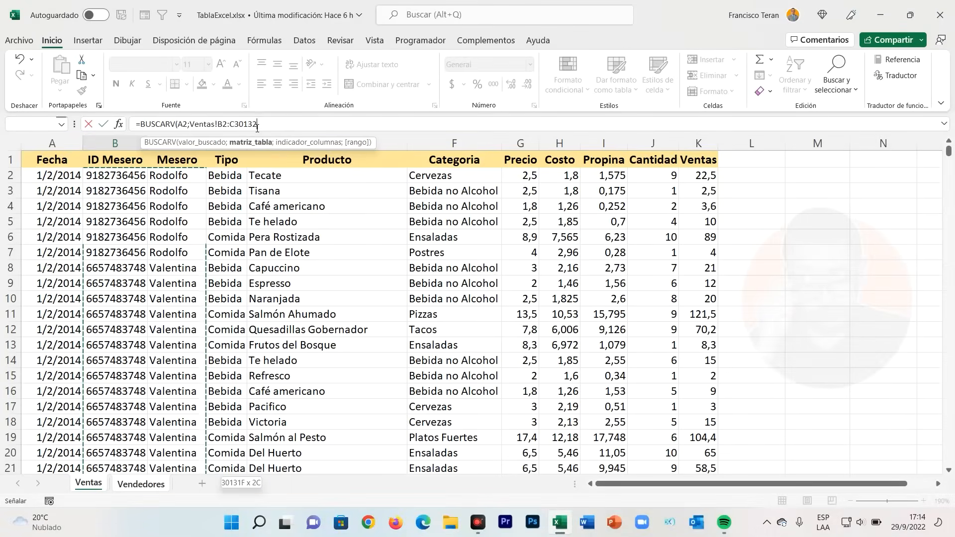
- Make the table range in the formula absolute as Ventas!$B$2:$C$30132
click(272, 128)
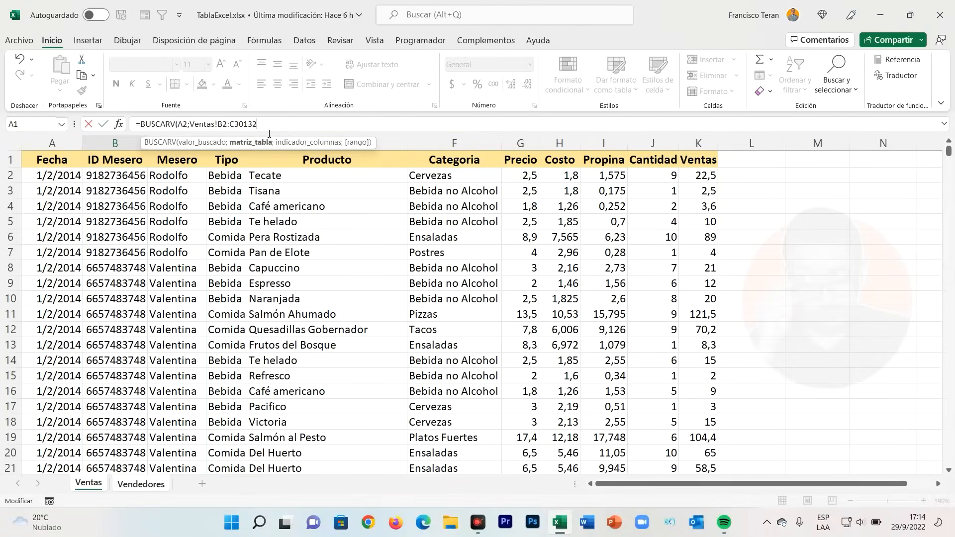
text(;)
key(BackSpace)
drag(263, 126, 189, 127)
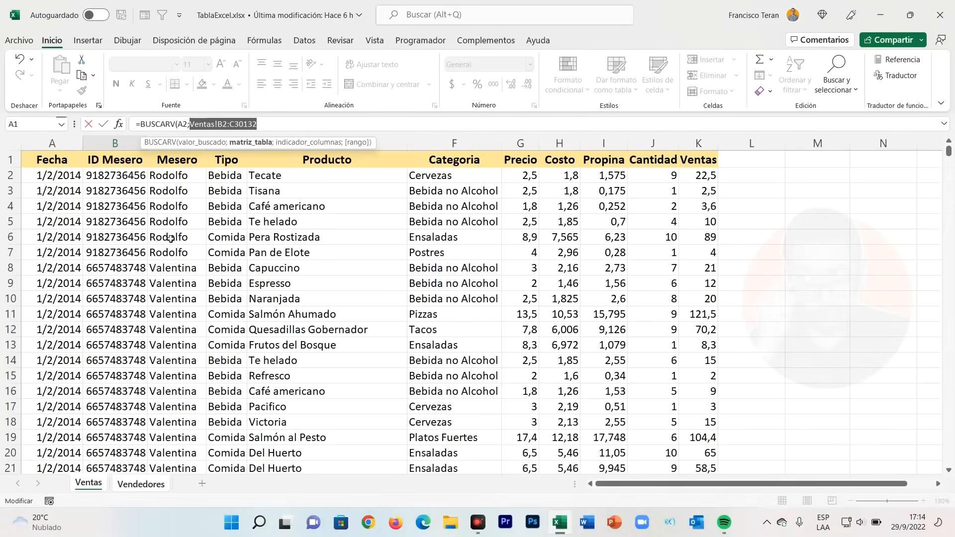
key(F4)
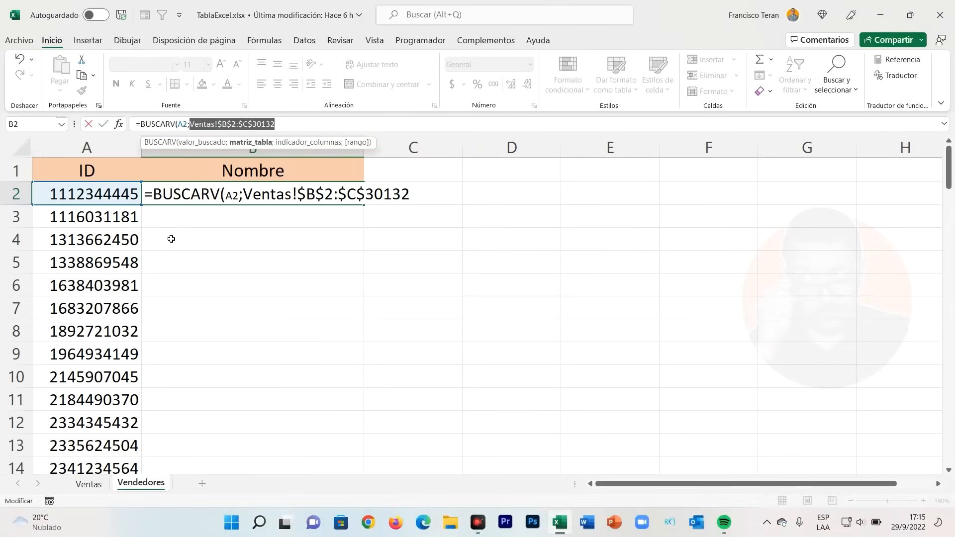
- Complete the BUSCARV formula with column index 2 and FALSO for an exact match, and enter it in B2
click(299, 129)
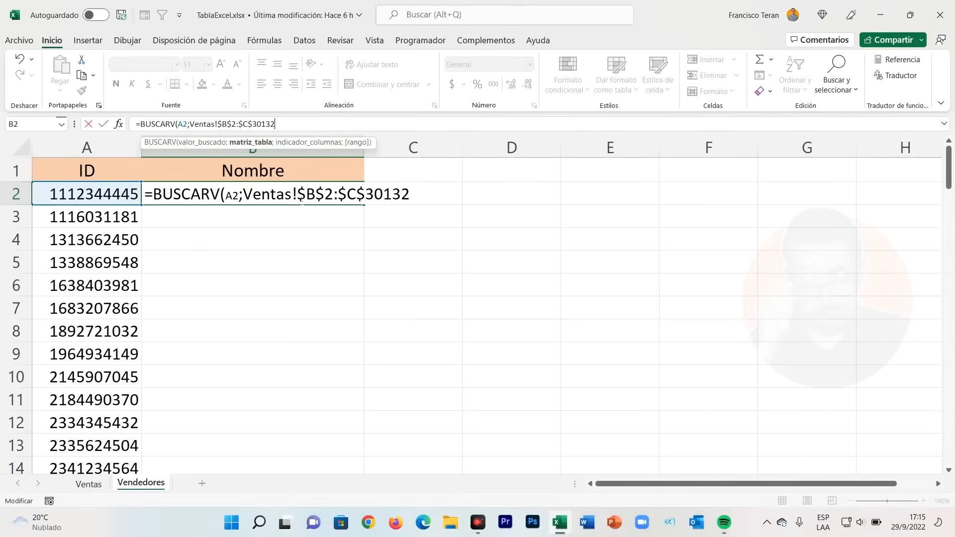
text(;2)
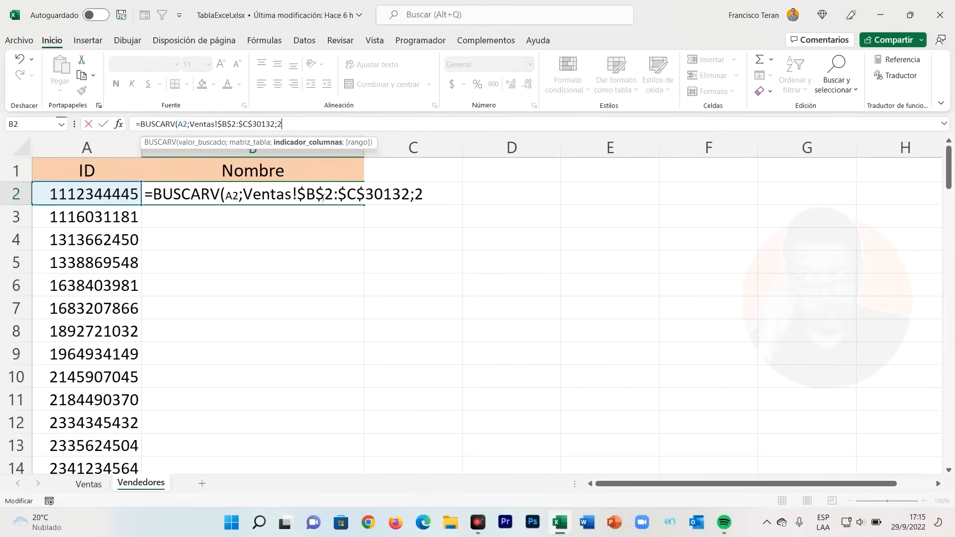
text(;)
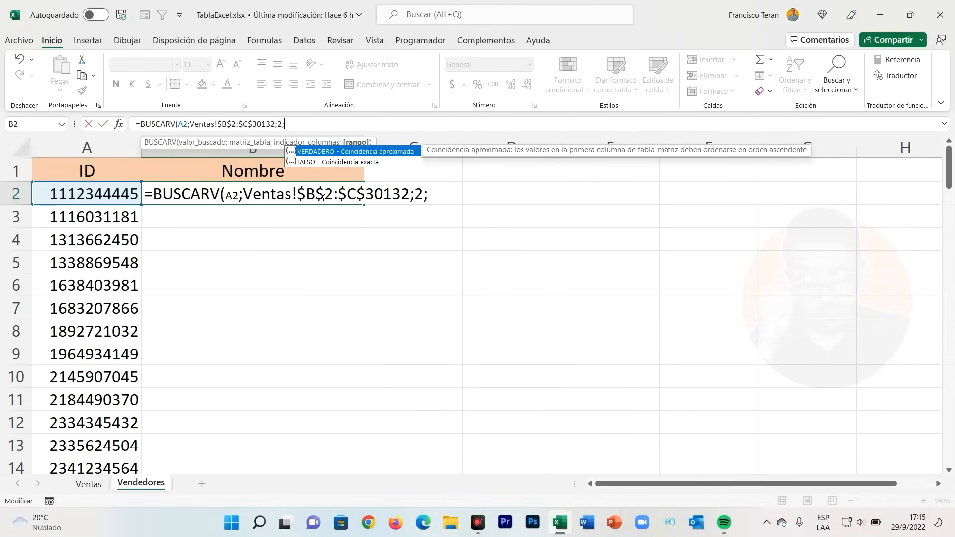
key(Down)
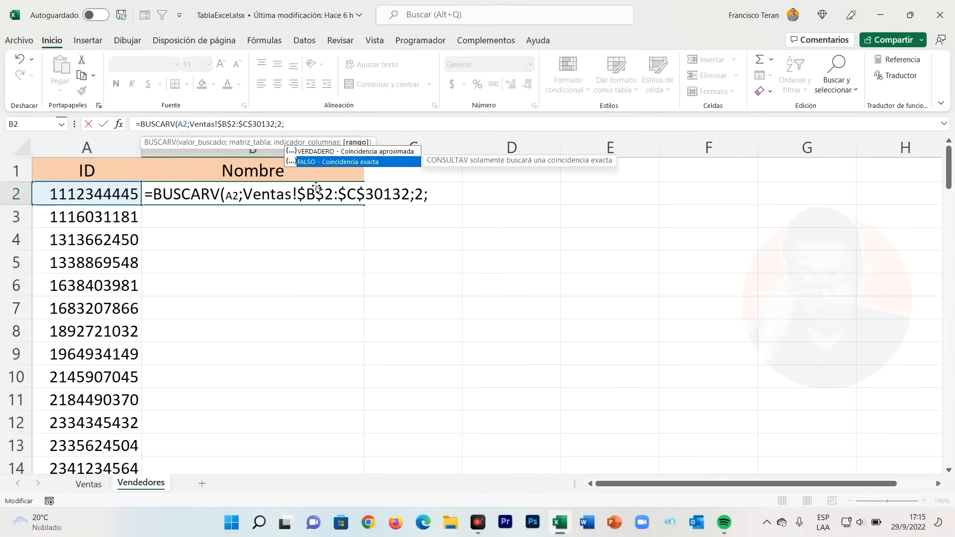
double_click(330, 163)
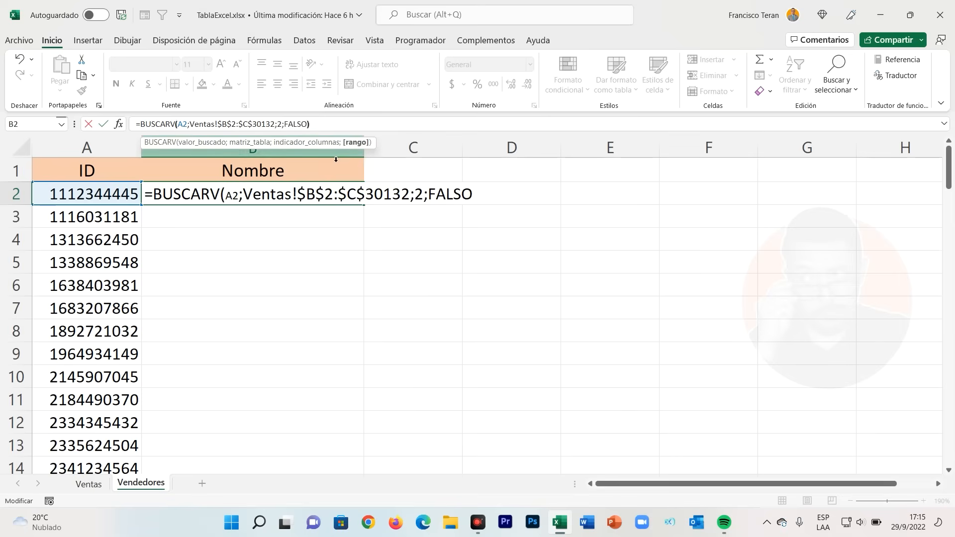
text())
key(Return)
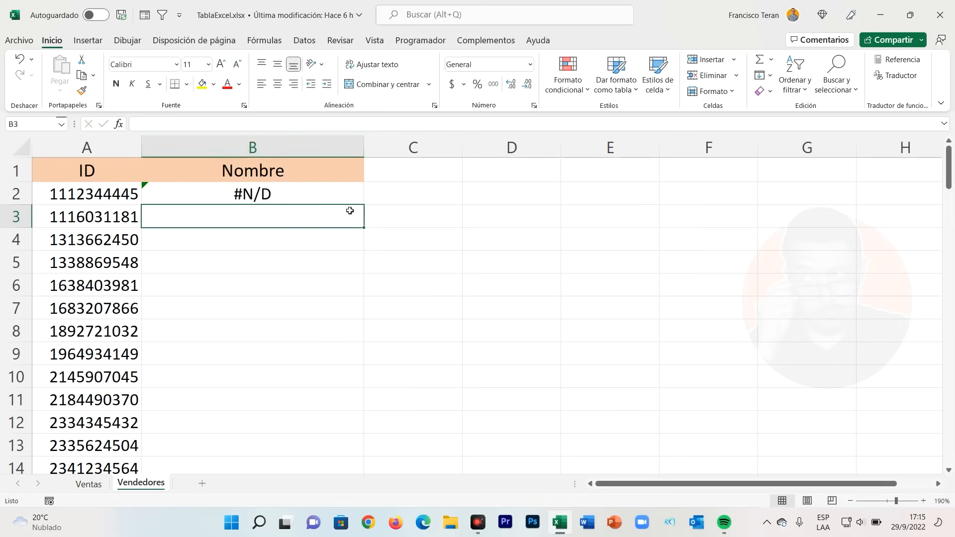
- Examine the B2 lookup and compare the seller IDs on Vendedores with the ID Mesero values on Ventas
click(327, 198)
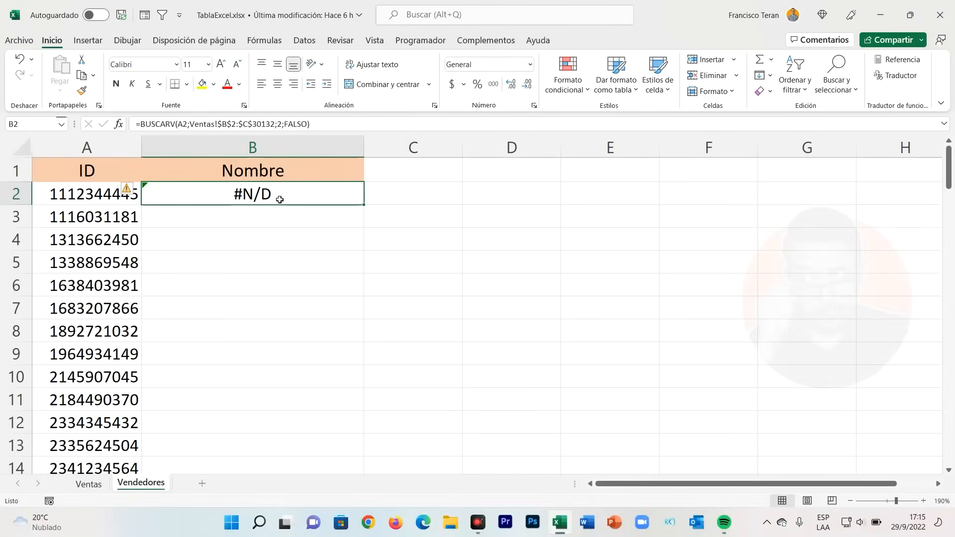
click(83, 197)
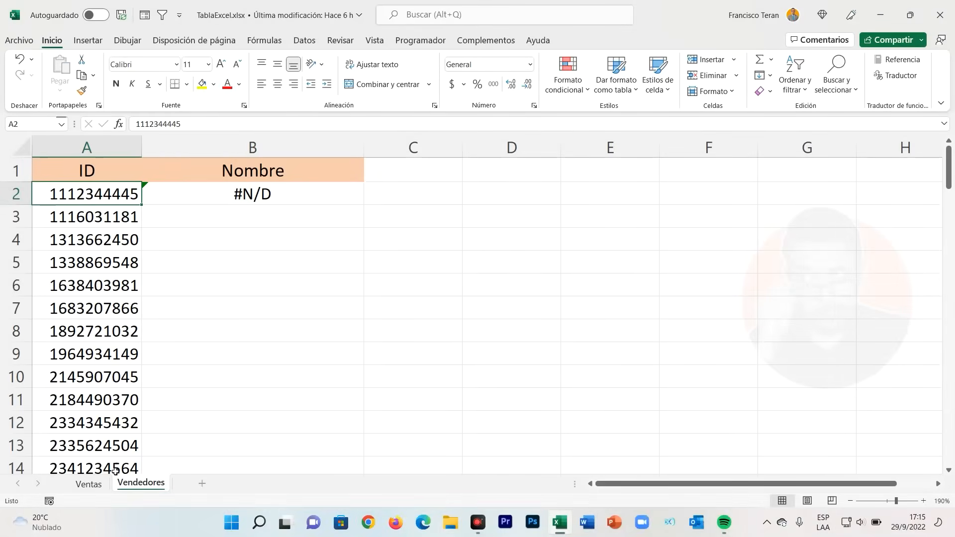
click(89, 483)
drag(119, 175, 107, 320)
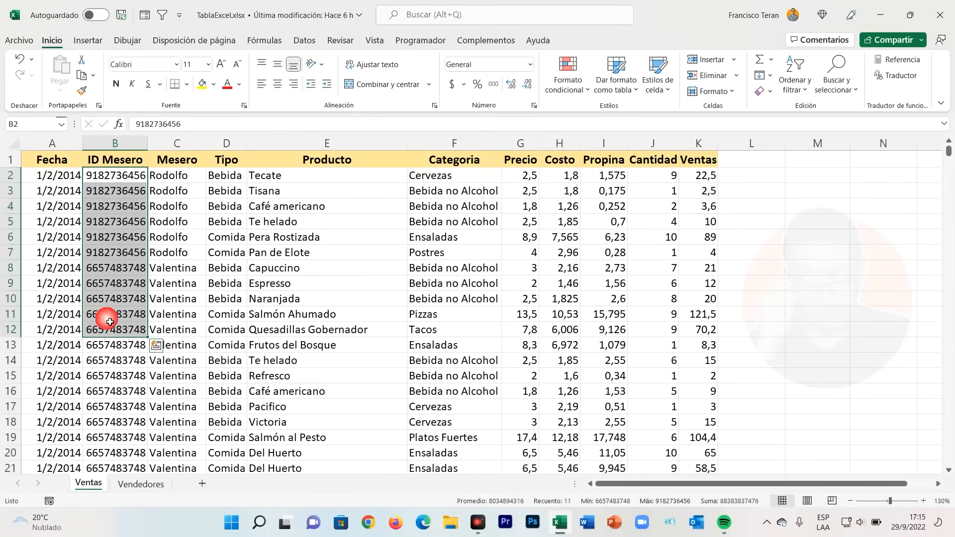
click(140, 483)
click(112, 243)
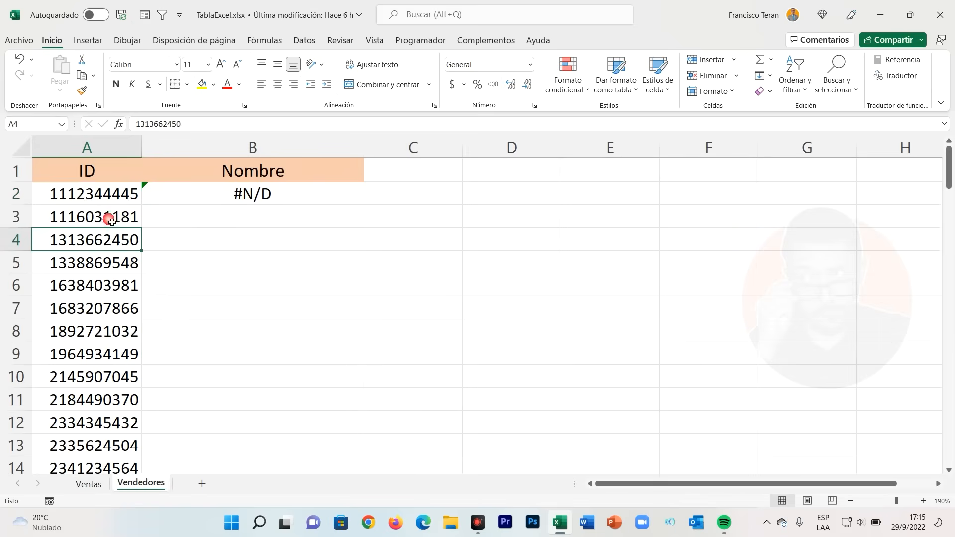
click(88, 483)
click(113, 269)
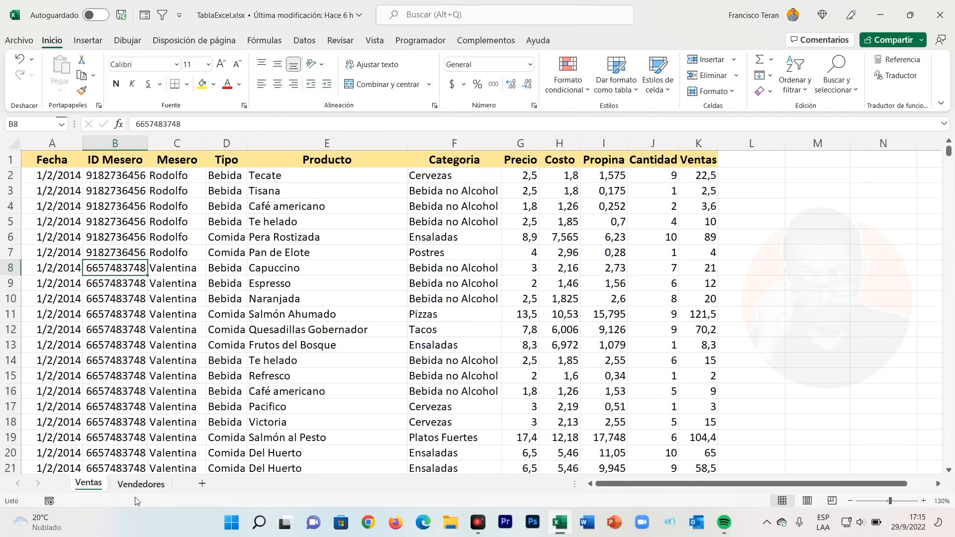
- In the B2 formula on Vendedores, insert SI.ERROR with an opening parenthesis directly before BUSCARV
click(140, 484)
click(205, 200)
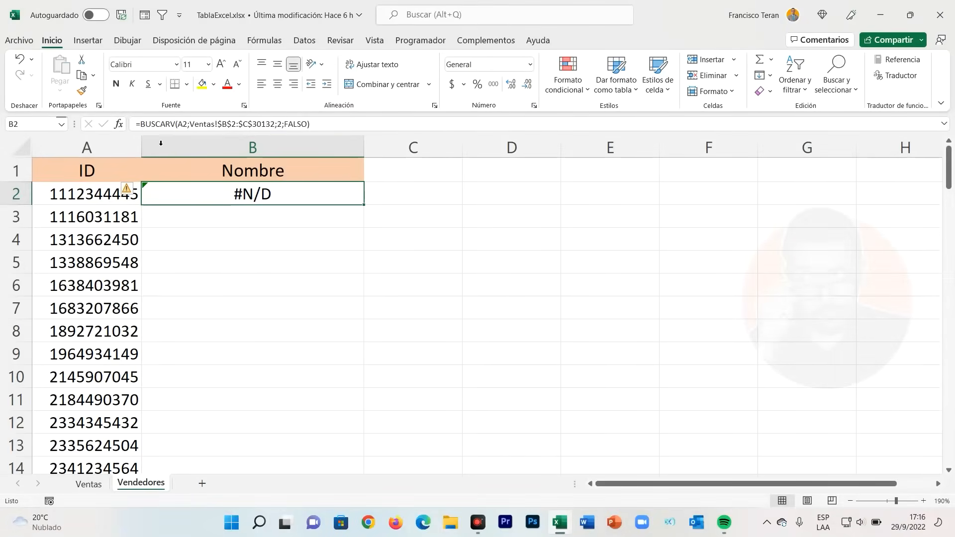
double_click(226, 198)
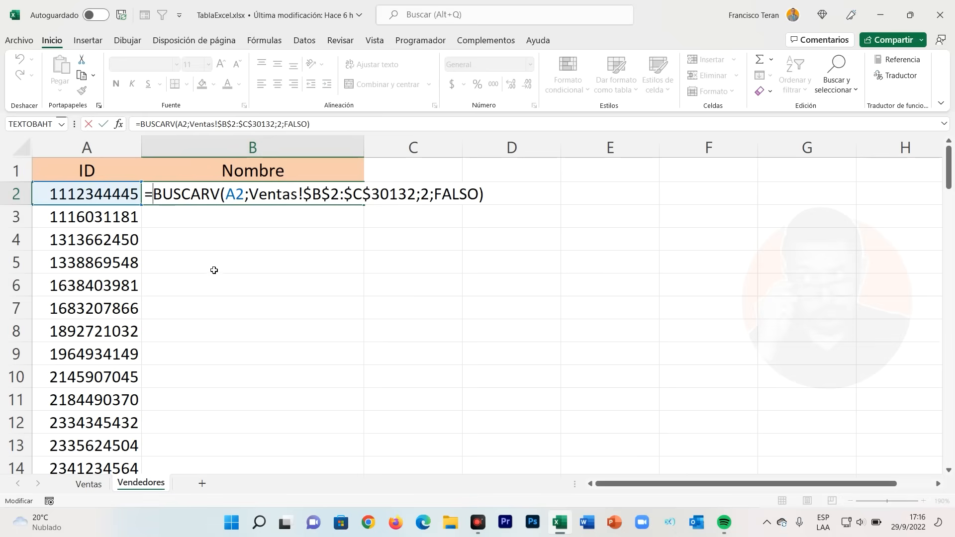
text(si.error)
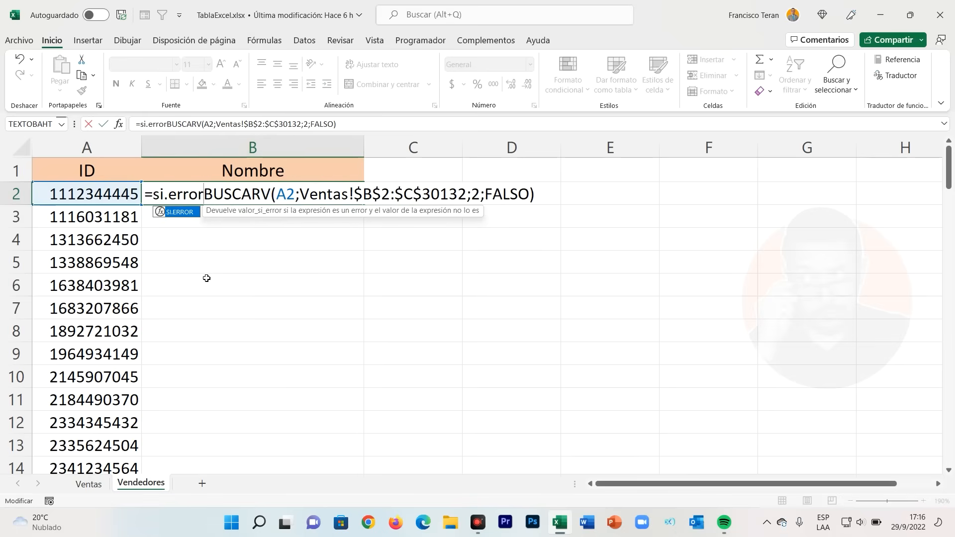
text(()
key(shift+End)
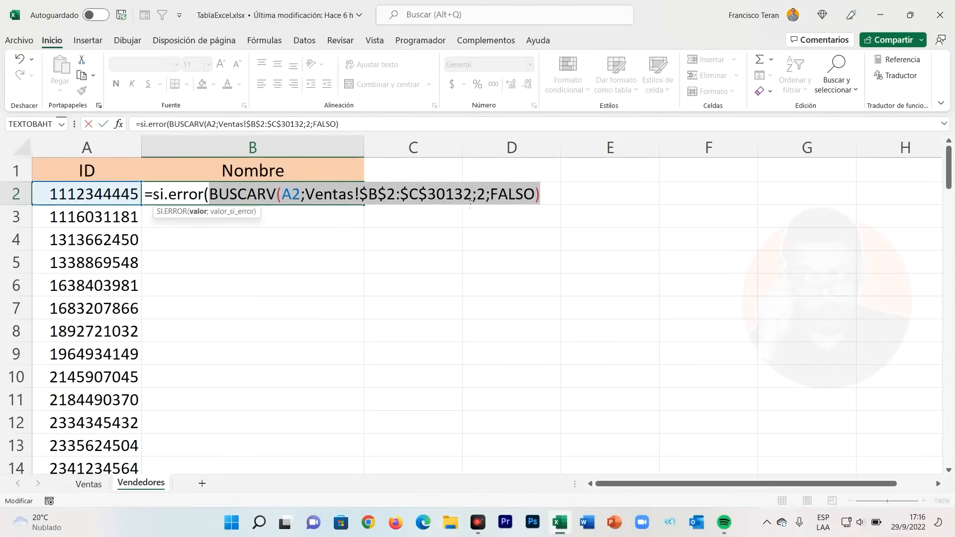
- Complete the SI.ERROR formula in B2 with empty text "" as the value for errors, and enter it
click(358, 130)
text(;)
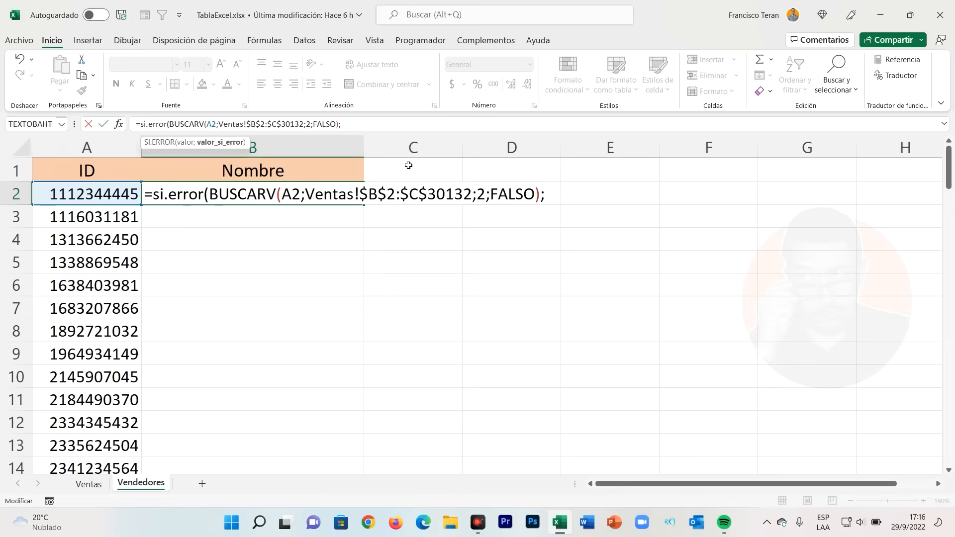
text("")
text())
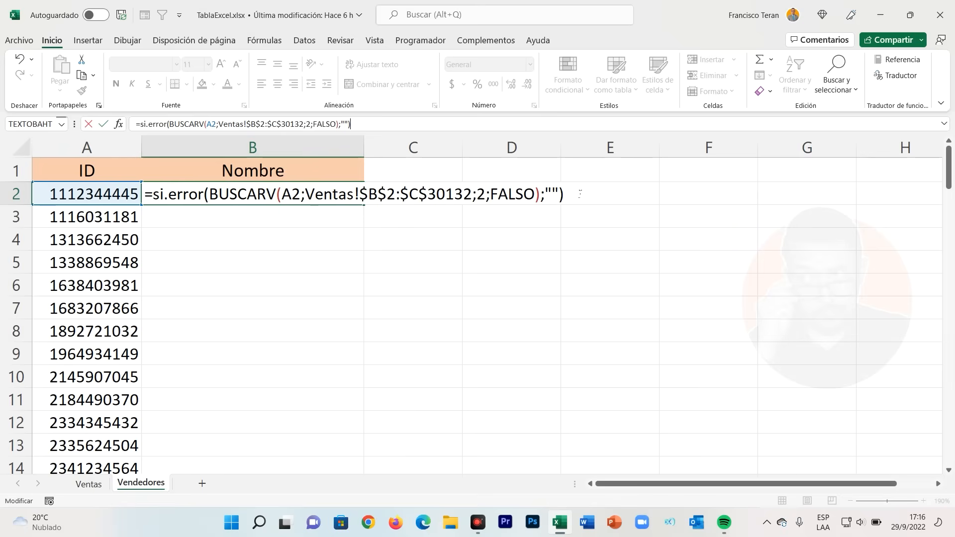
key(Return)
click(283, 196)
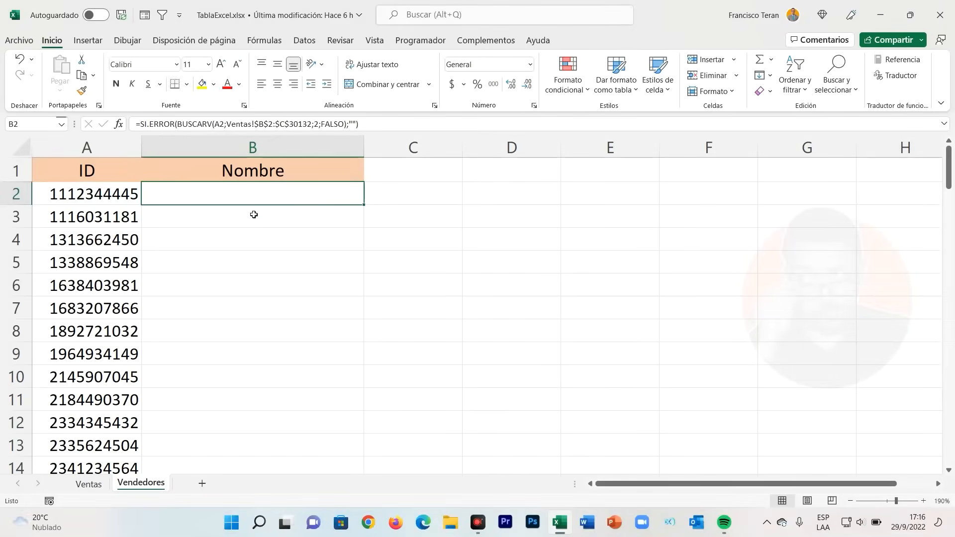
- Copy the B2 formula down the Nombre column for all listed IDs, through row 101
click(103, 199)
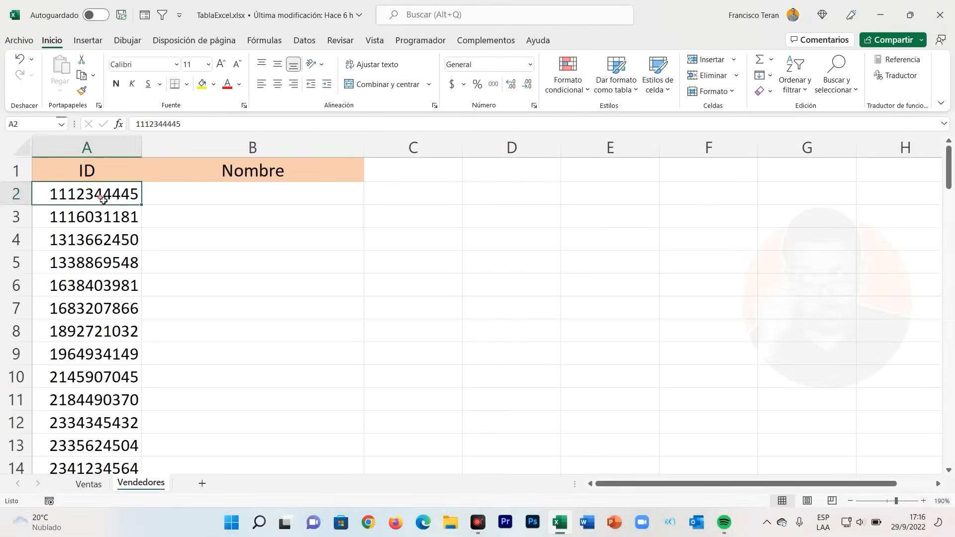
click(213, 199)
drag(368, 211, 345, 412)
- Examine the filled Nombre column for IDs that have a name and IDs left blank
scroll(345, 410, up, 16)
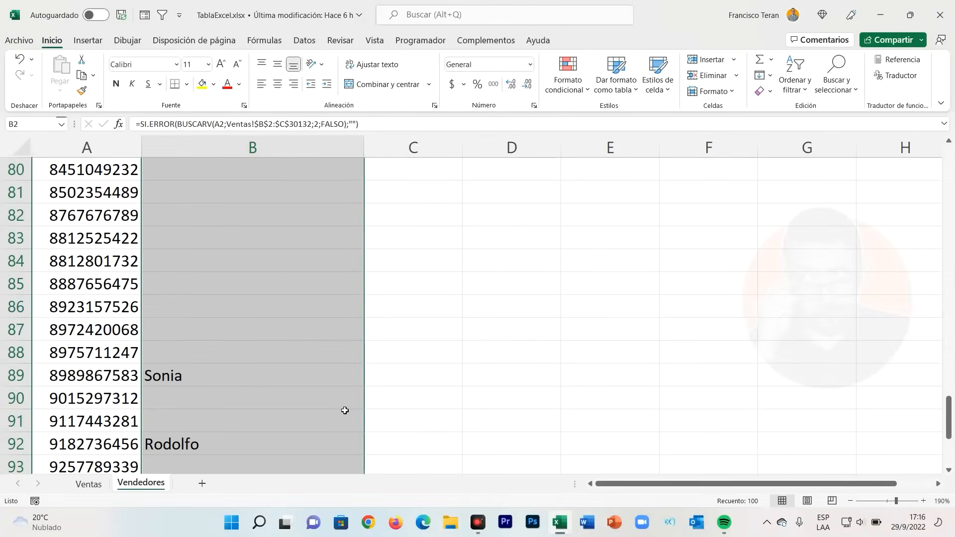
scroll(345, 410, up, 14)
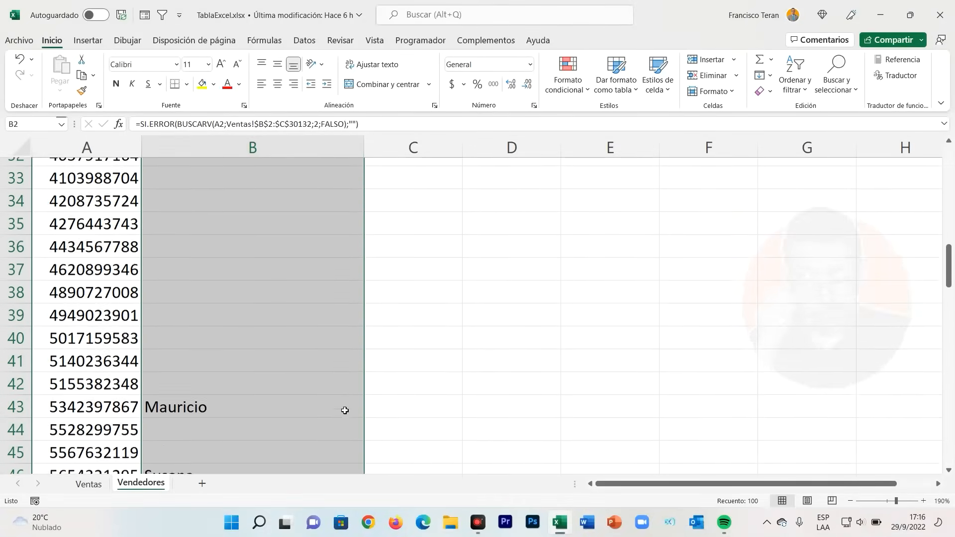
scroll(343, 410, down, 5)
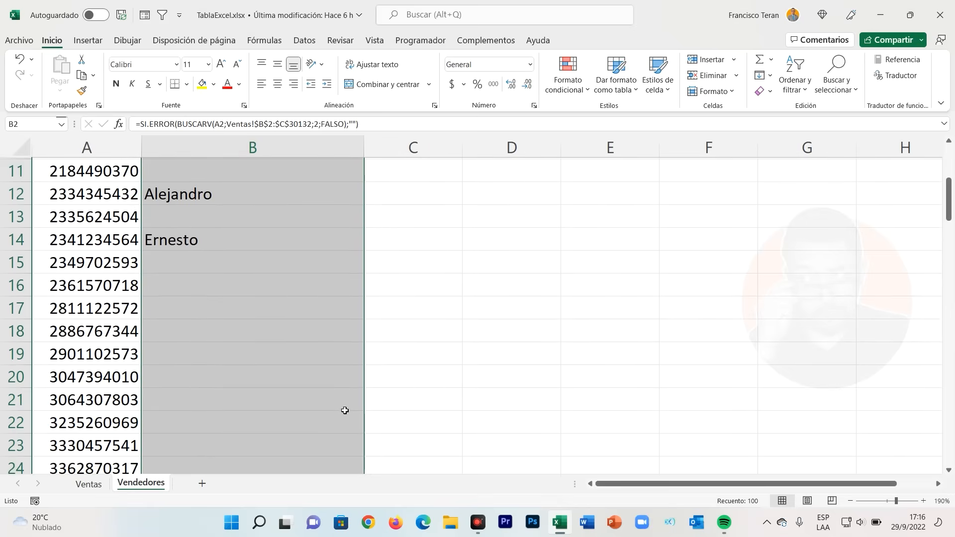
click(309, 335)
scroll(298, 343, up, 5)
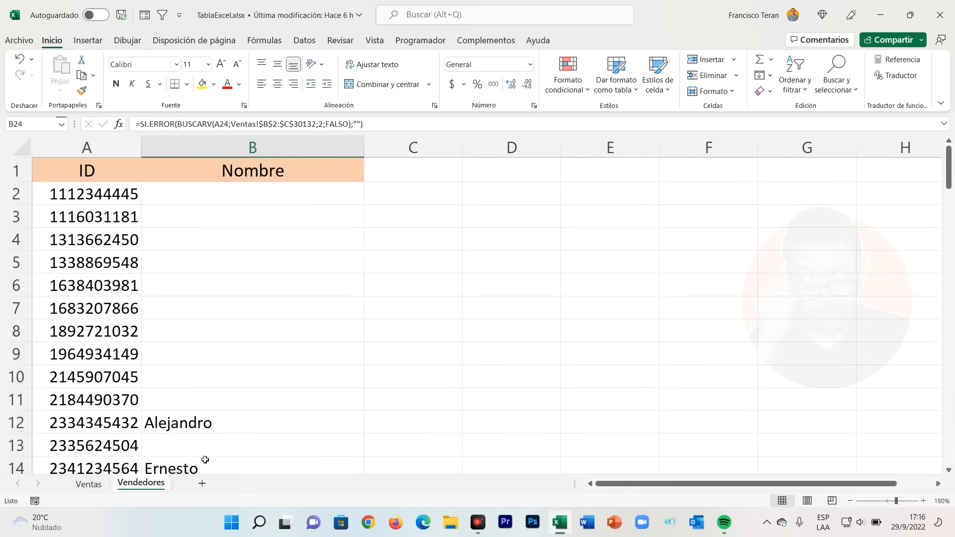
click(88, 484)
click(141, 484)
scroll(154, 286, down, 7)
scroll(156, 288, down, 14)
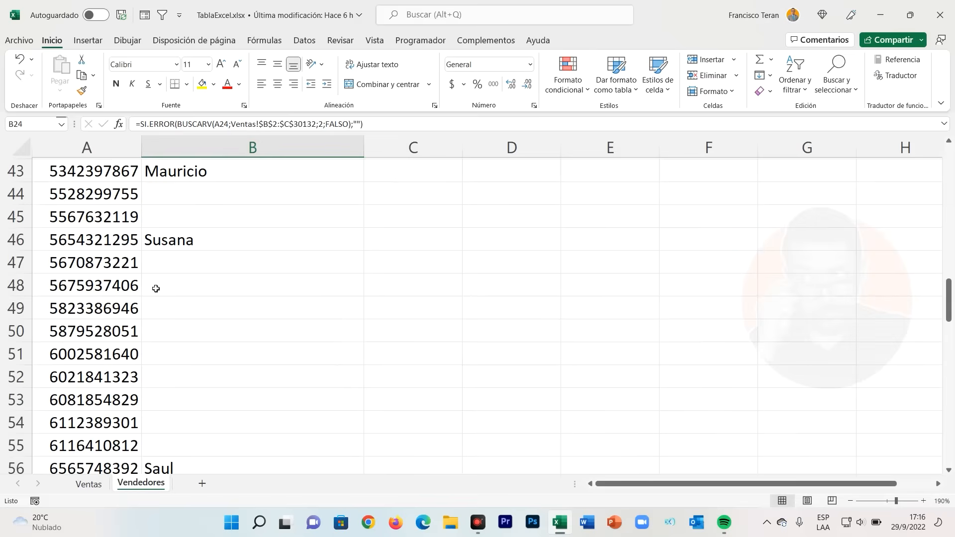
scroll(156, 291, down, 3)
scroll(155, 292, up, 20)
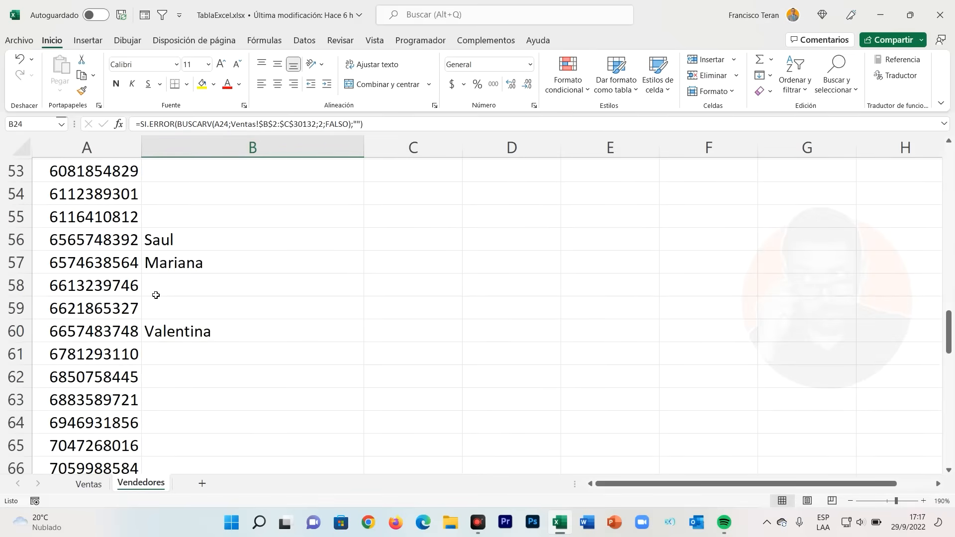
scroll(171, 284, up, 2)
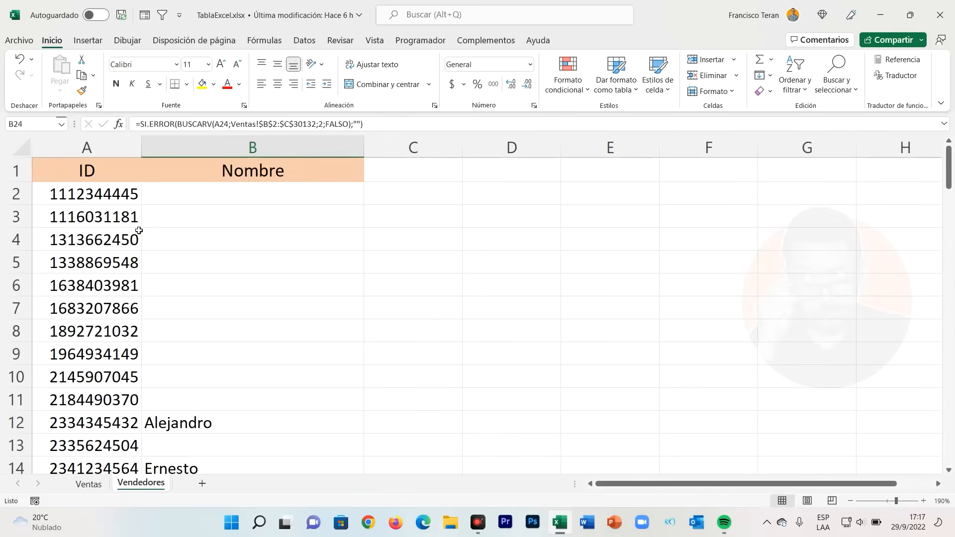
scroll(156, 260, down, 3)
scroll(201, 341, down, 12)
scroll(202, 331, up, 8)
scroll(201, 331, up, 7)
- Turn on filters for the ID and Nombre headers on Vendedores
click(240, 171)
click(304, 40)
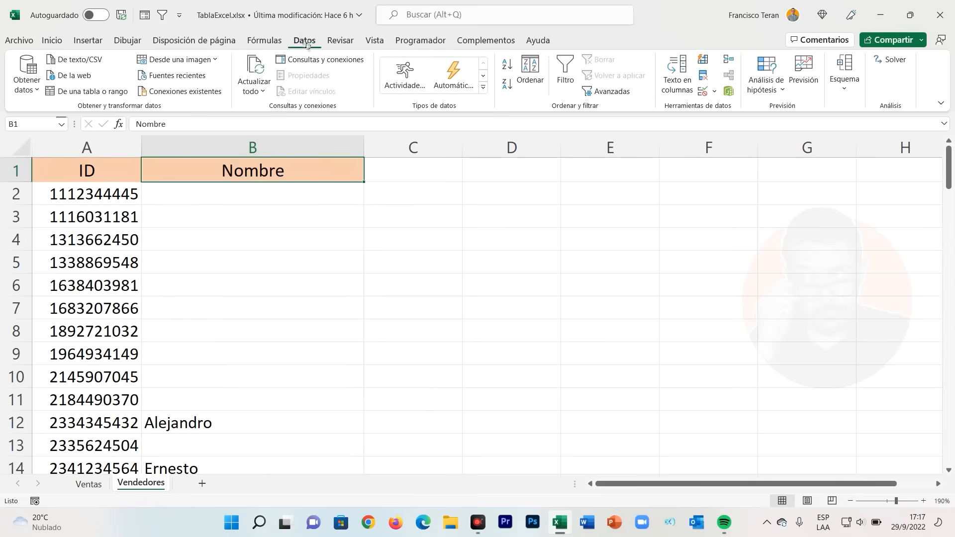
click(566, 75)
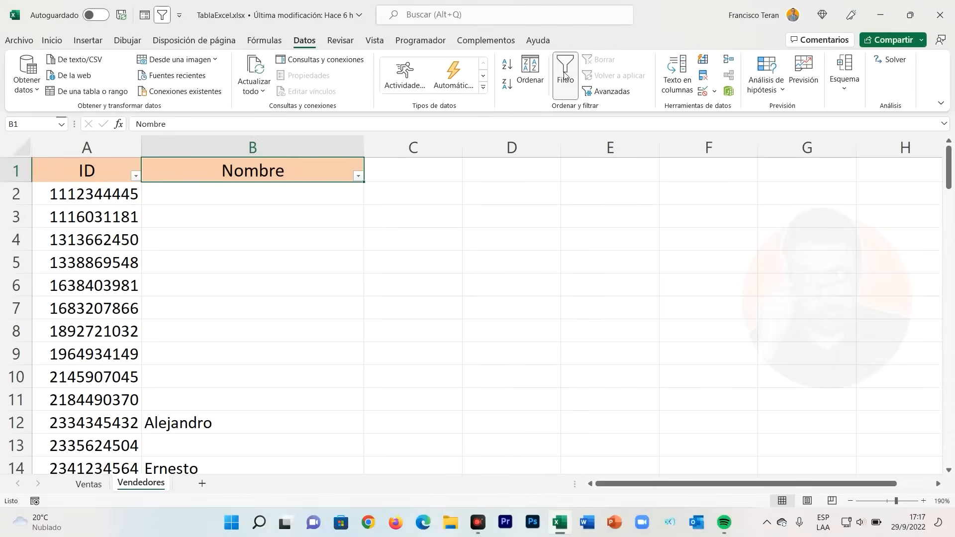
- Filter the Nombre column to exclude (Vacías) and select the remaining ID and name rows
click(358, 177)
scroll(265, 346, down, 3)
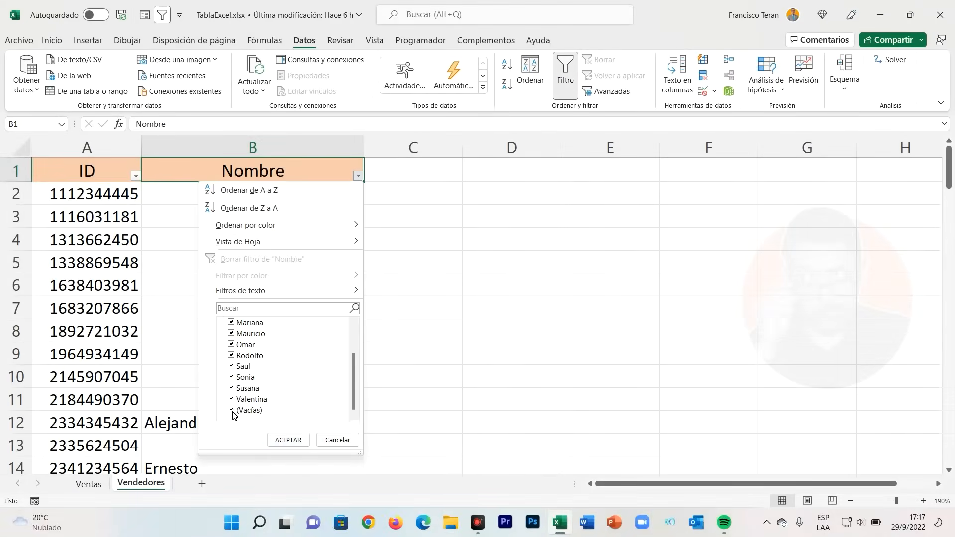
scroll(234, 381, up, 3)
scroll(234, 371, down, 3)
click(232, 410)
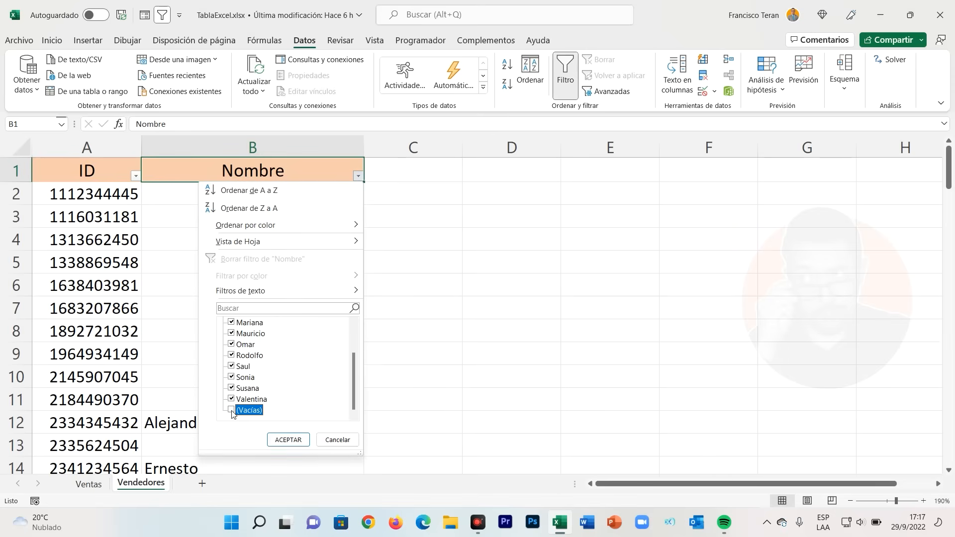
click(287, 440)
click(265, 293)
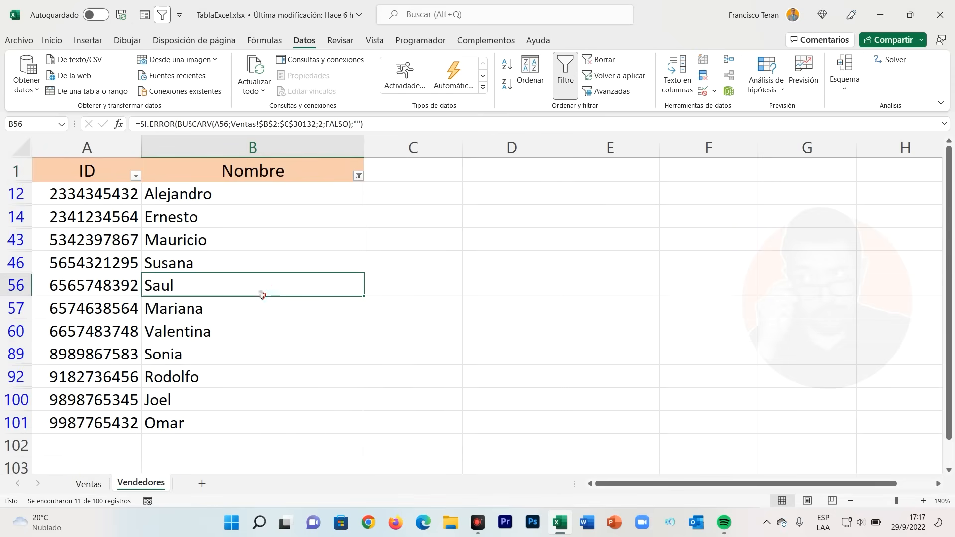
drag(102, 196, 267, 416)
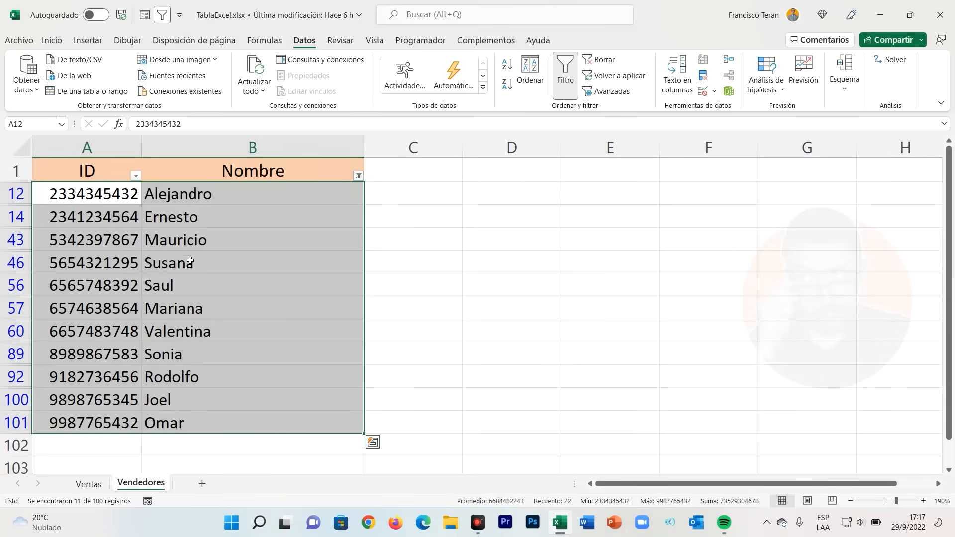
- Change the Nombre filter on Vendedores to show only the (Vacías) rows
click(88, 483)
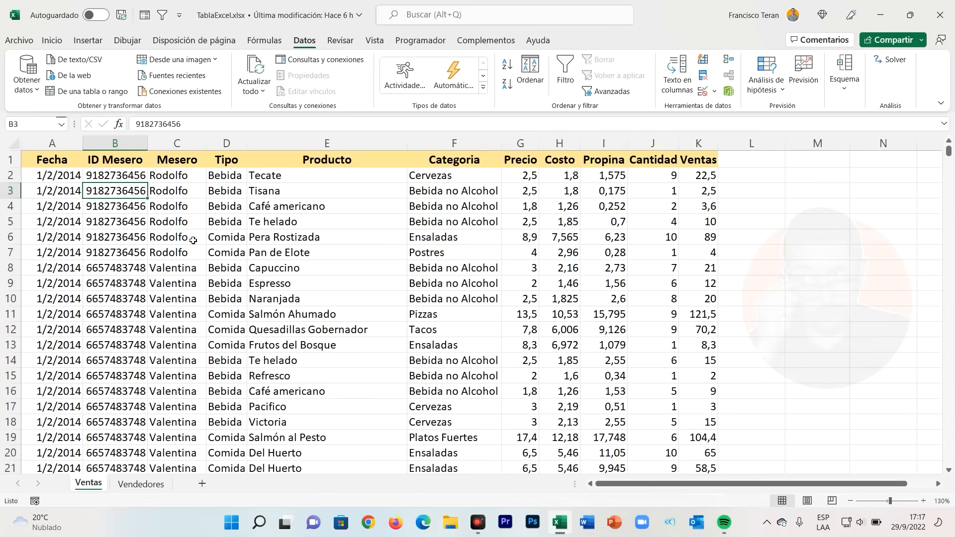
click(141, 484)
click(139, 238)
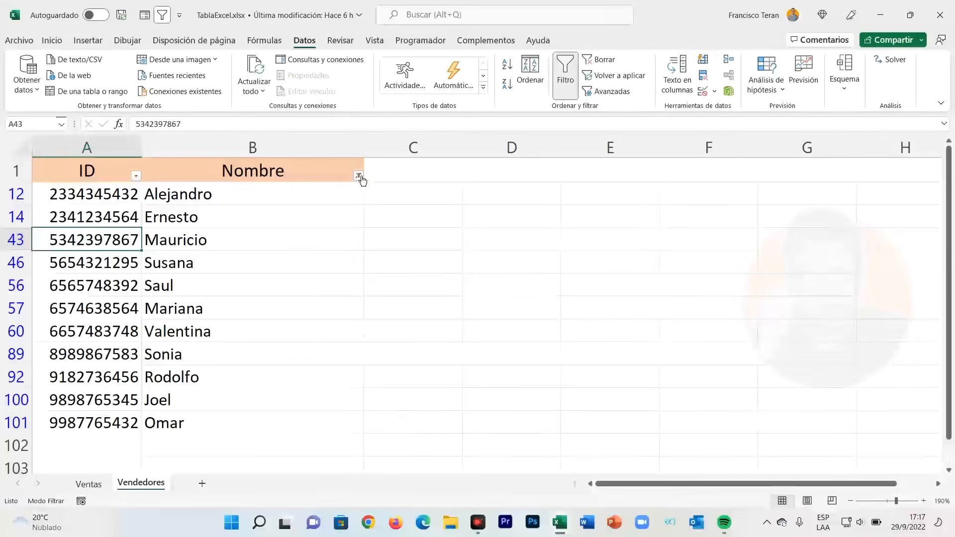
click(358, 175)
click(232, 323)
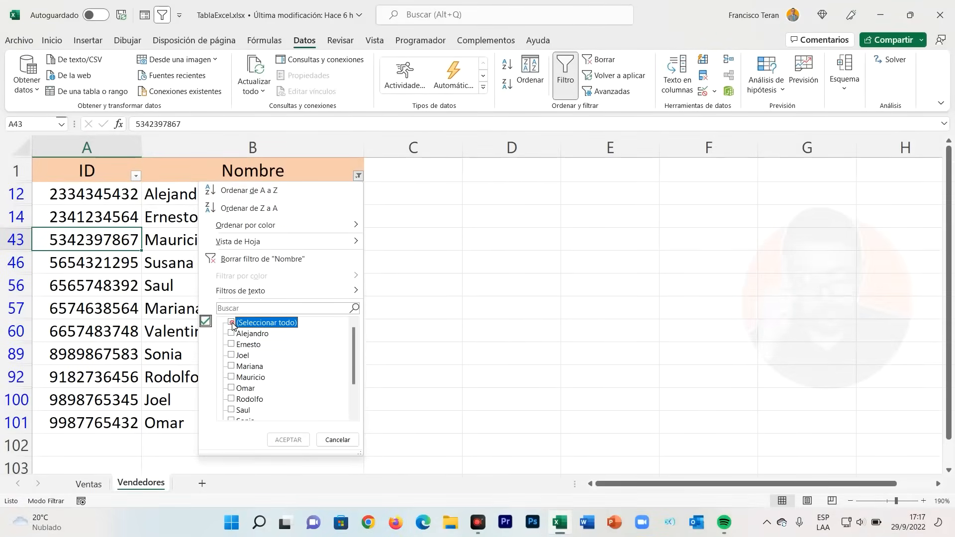
scroll(232, 348, down, 2)
click(231, 410)
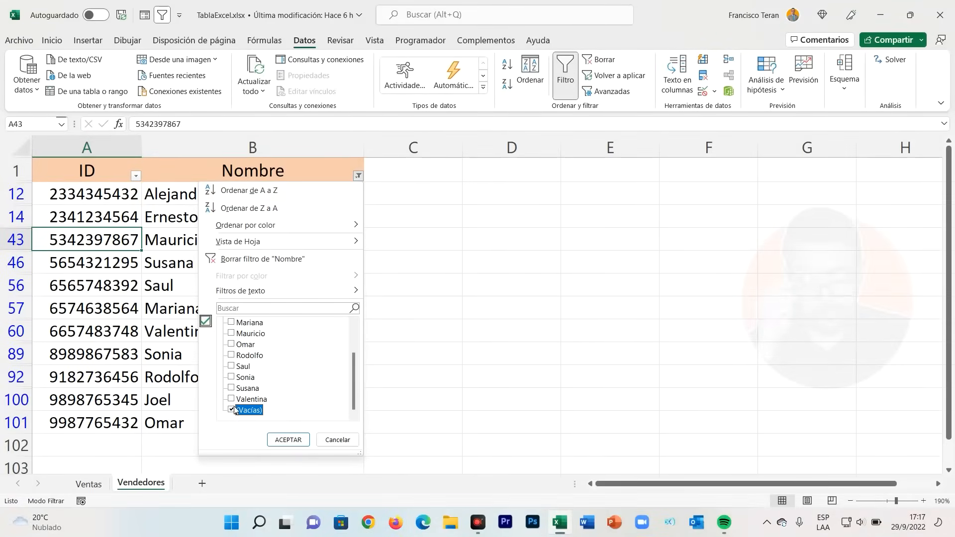
click(282, 440)
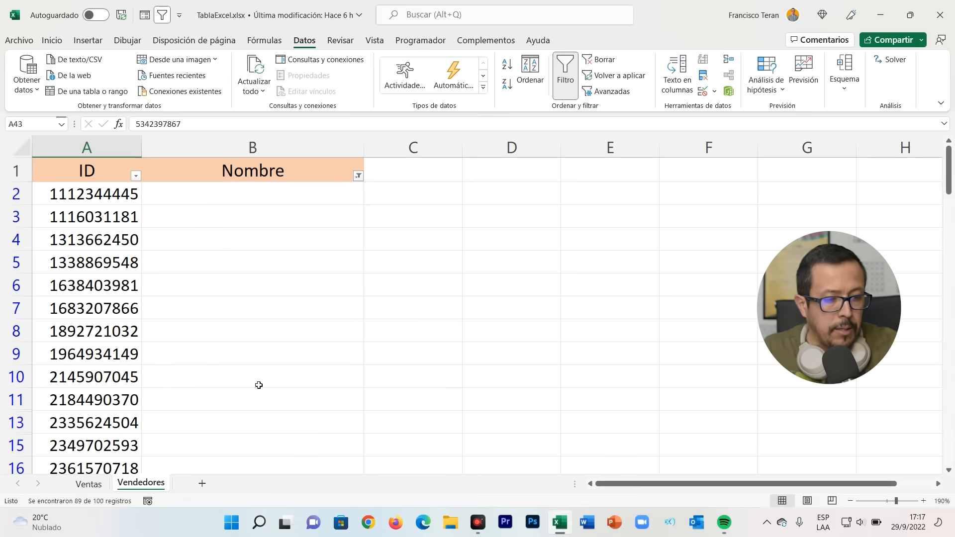
- Review the filtered IDs without a name and check them against the ID Mesero data on Ventas
scroll(149, 268, down, 11)
scroll(133, 266, down, 18)
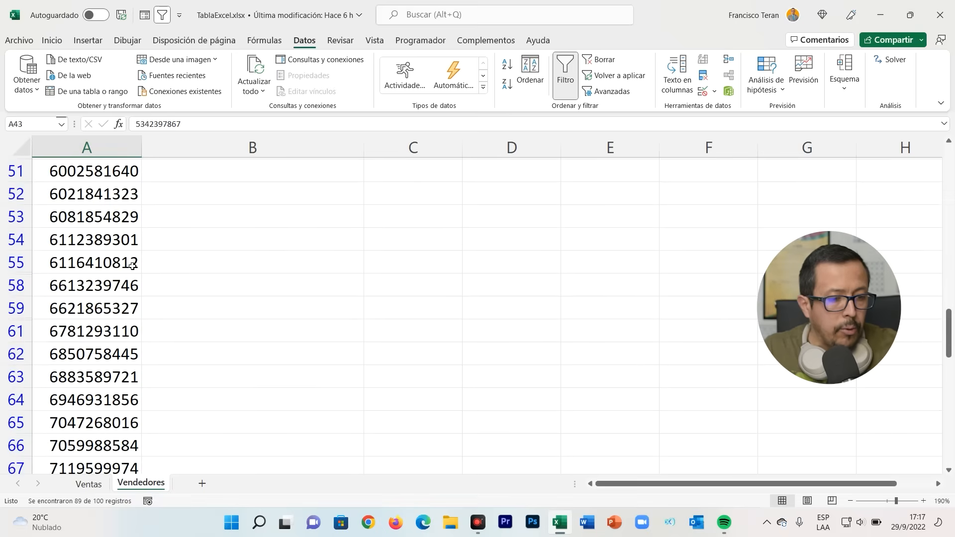
scroll(131, 265, up, 20)
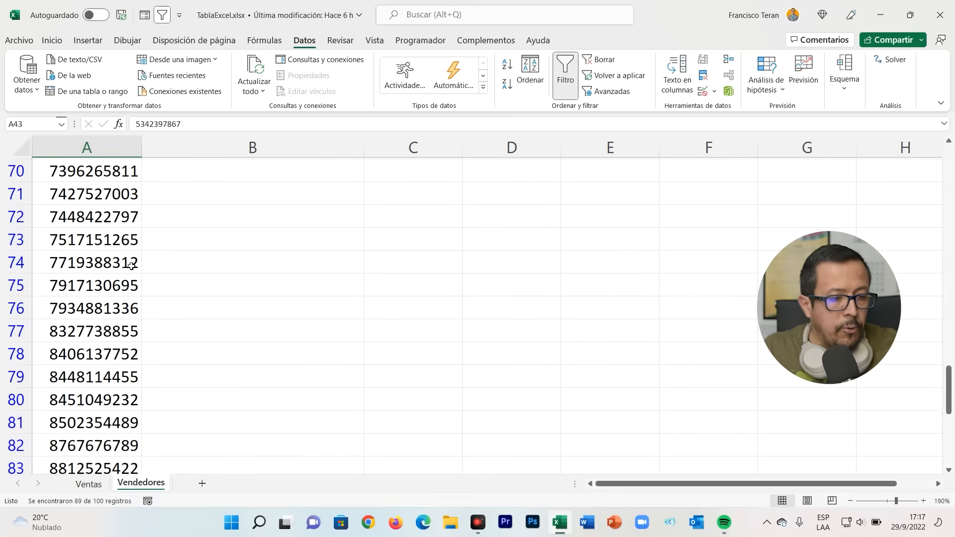
drag(115, 196, 119, 428)
click(115, 402)
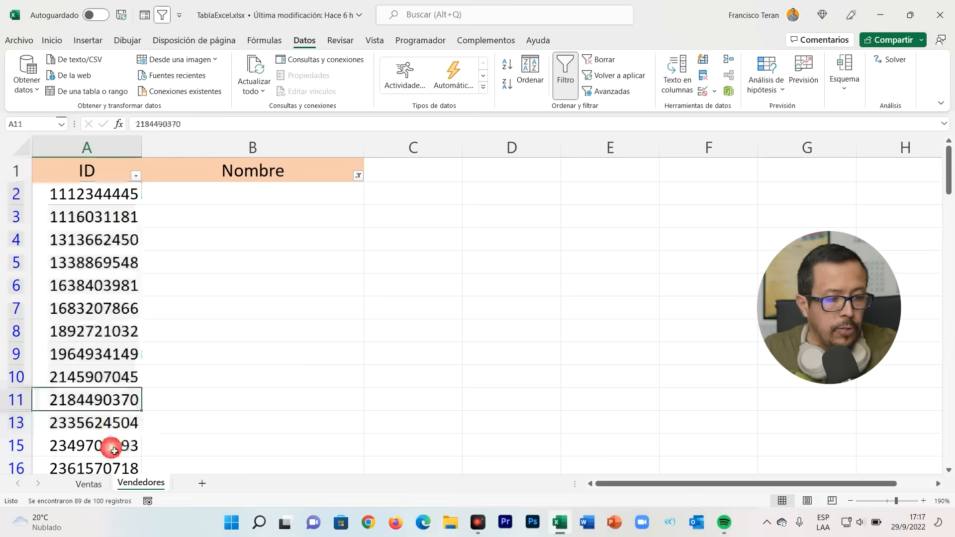
click(88, 484)
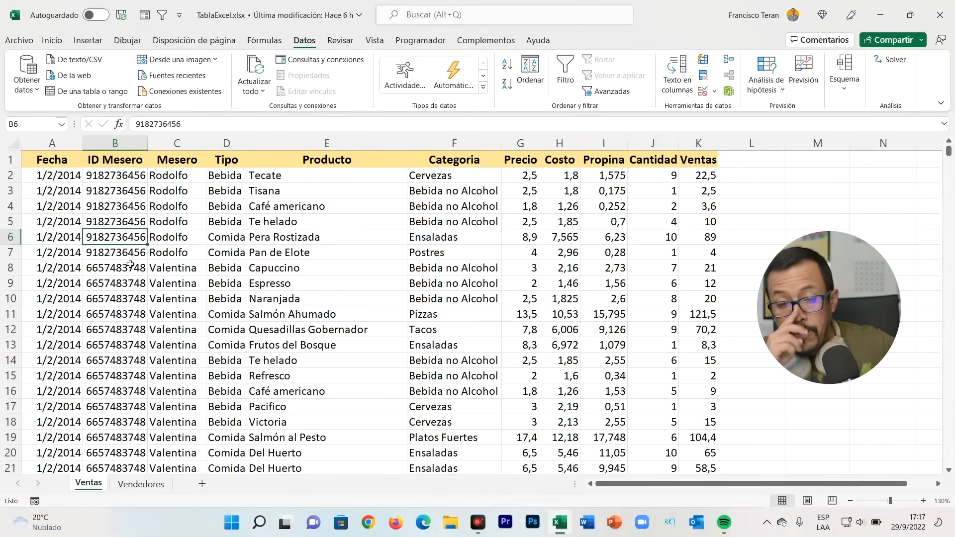